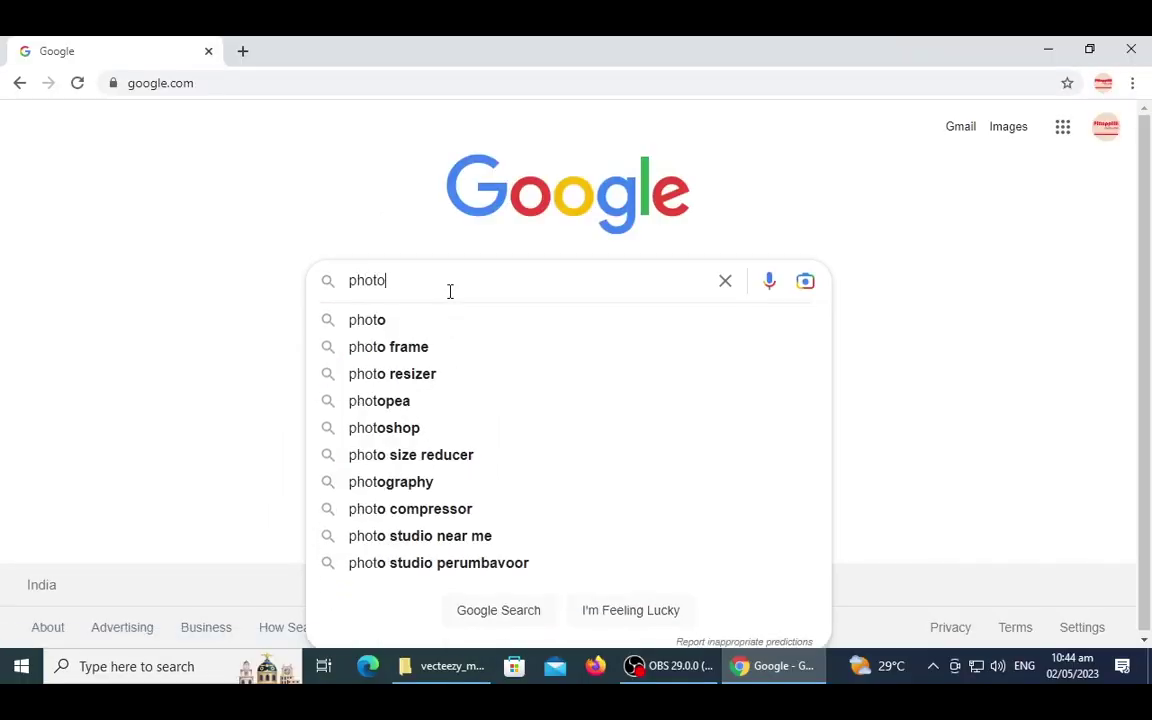
Search Google for 'photopea' and open the Photopea editor from the results.
type("pea")
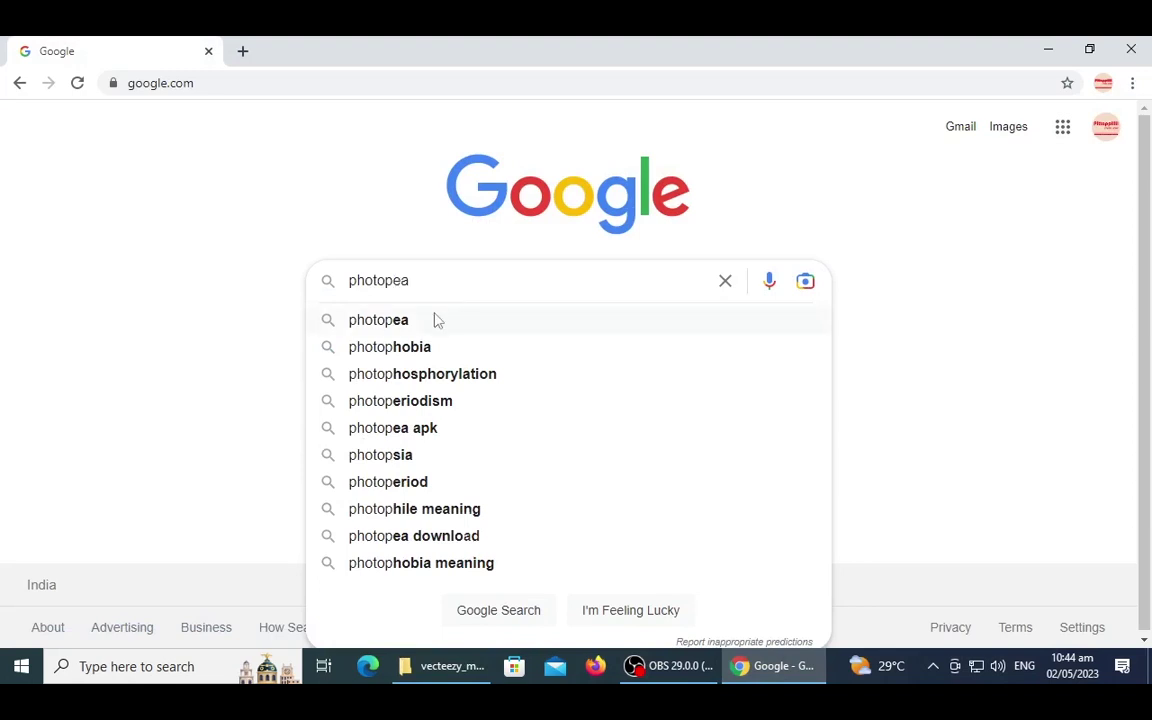
left_click(432, 320)
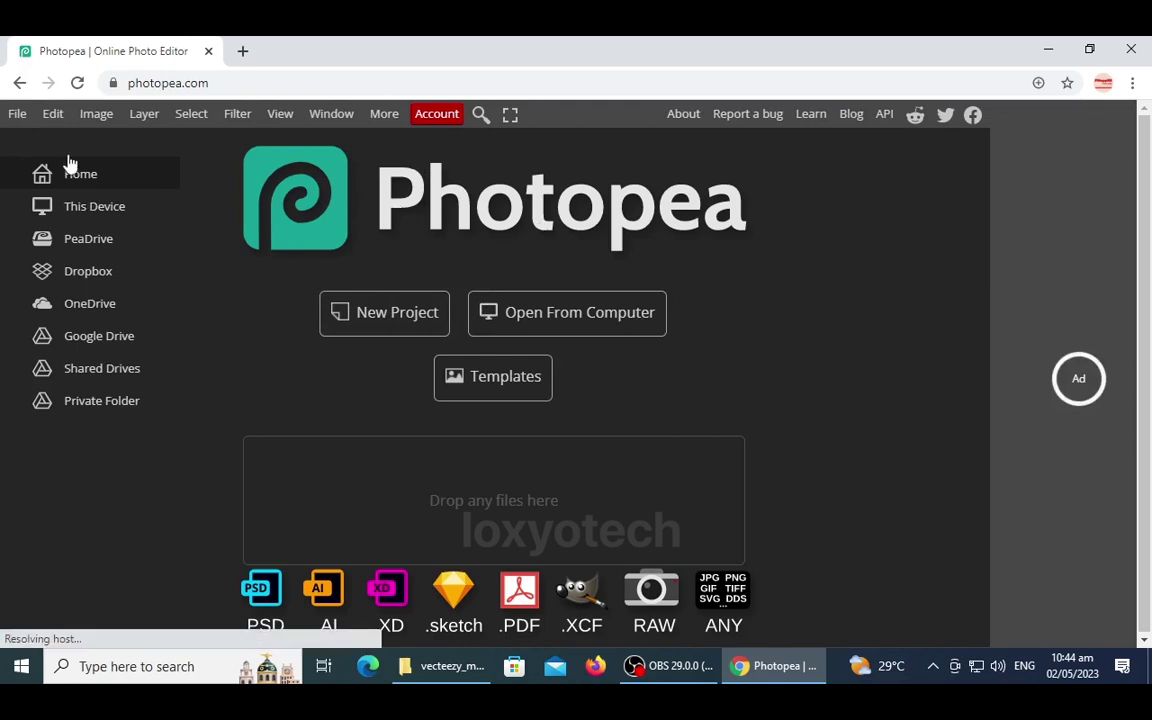
Open the man's facial expressions JPG from the vecteezy folder.
left_click(19, 117)
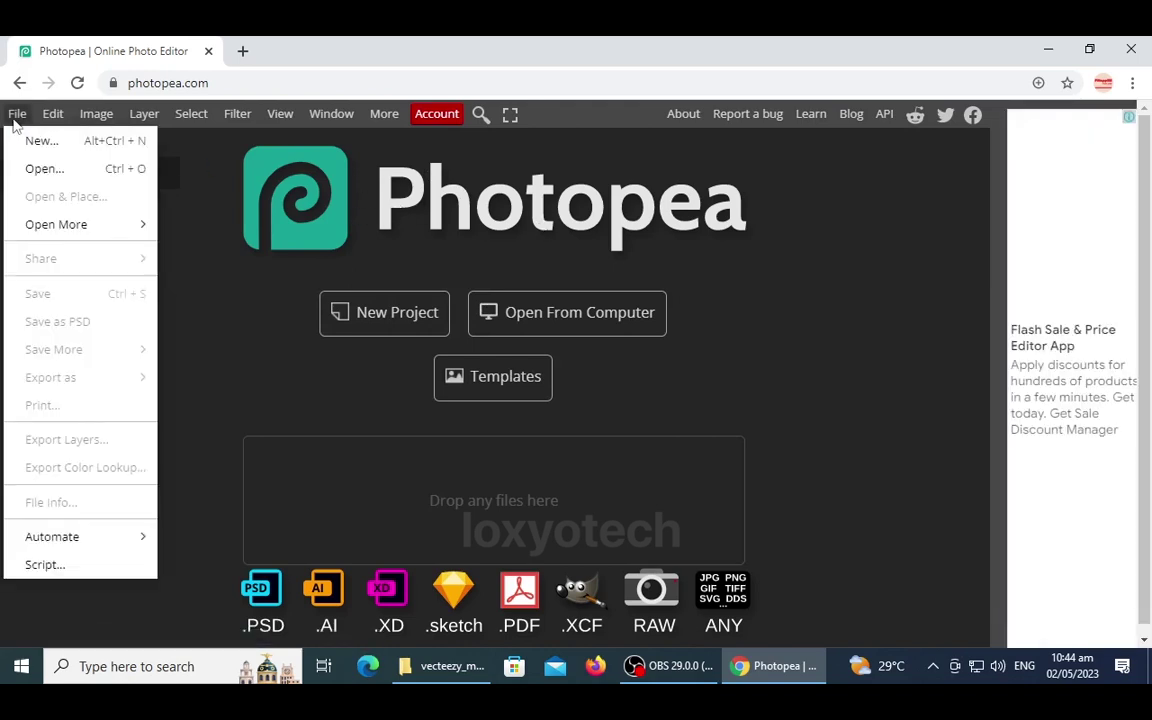
left_click(44, 168)
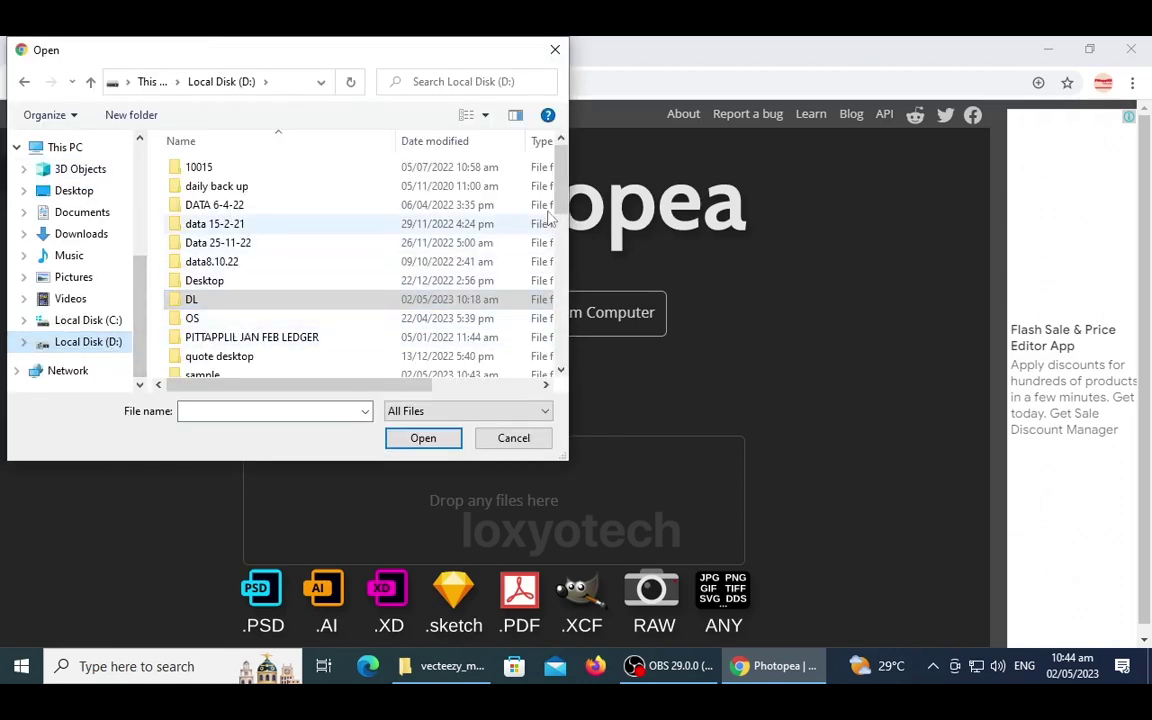
left_click(395, 188)
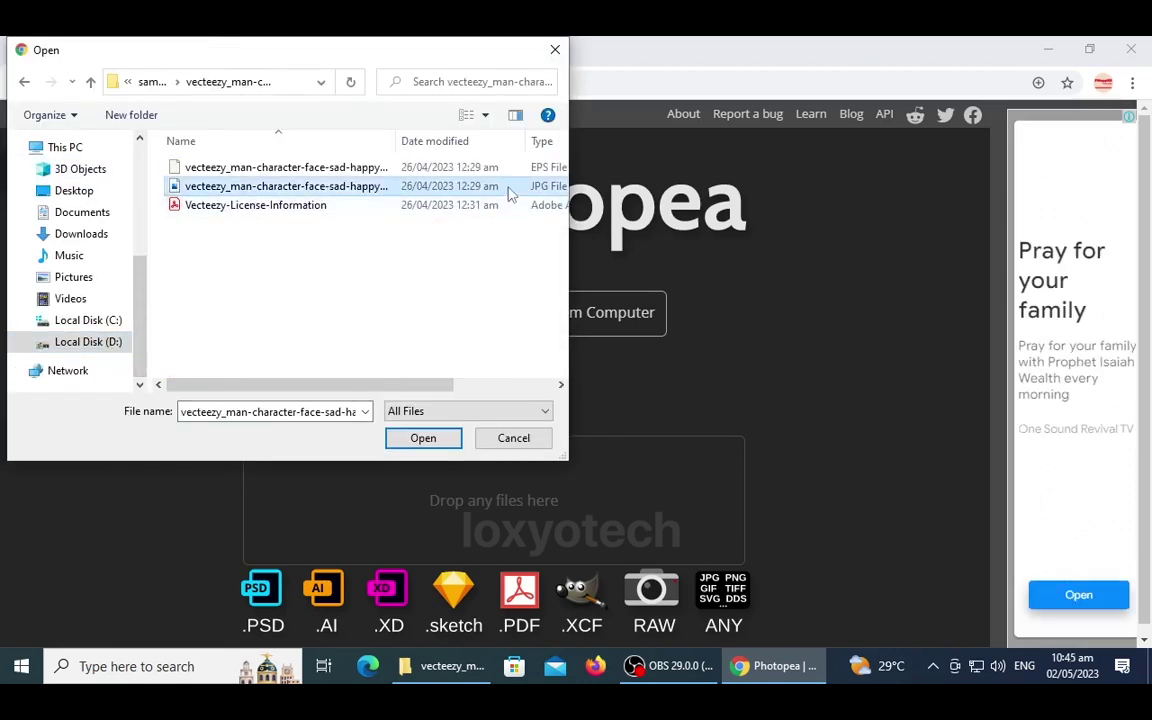
left_click_drag(407, 383, 507, 383)
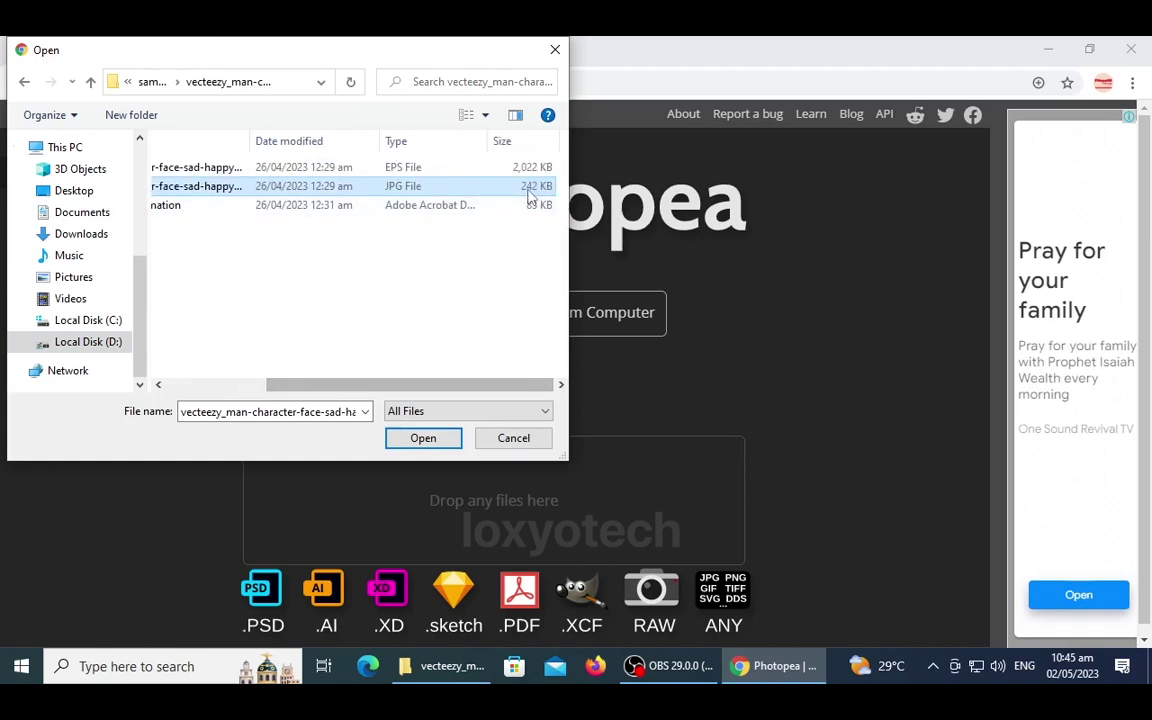
left_click(426, 441)
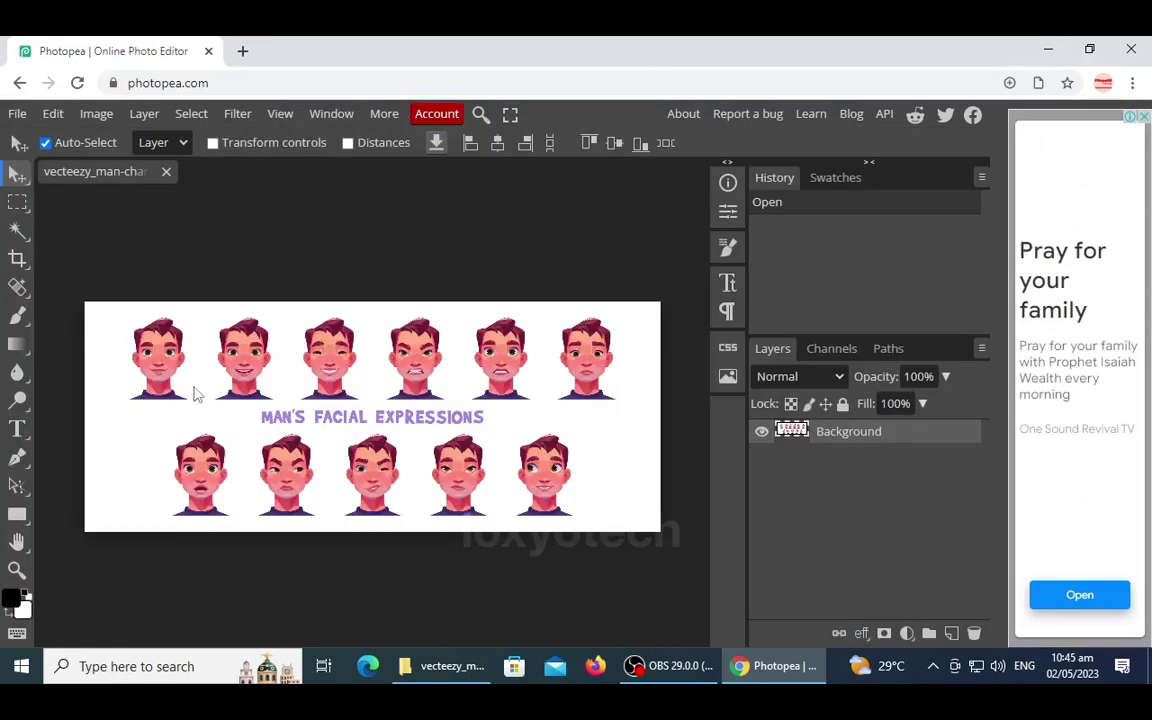
Zoom in on the first smiling face and crop the document to it.
key("z")
left_click(141, 356)
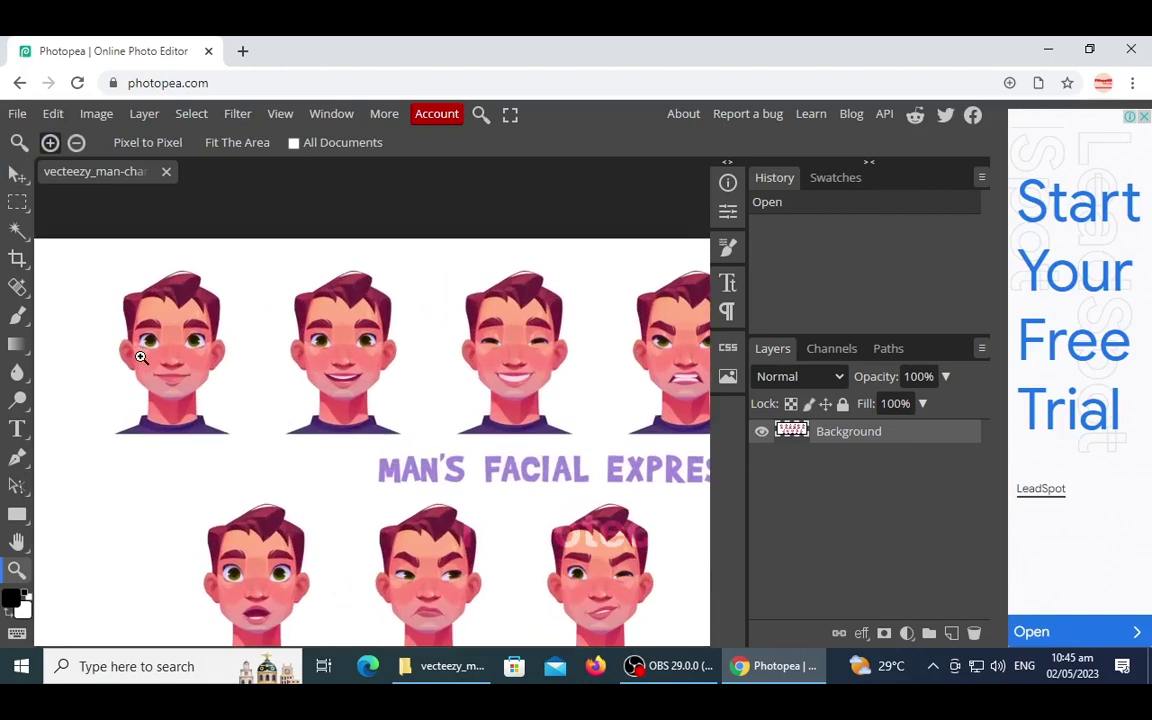
left_click(141, 357)
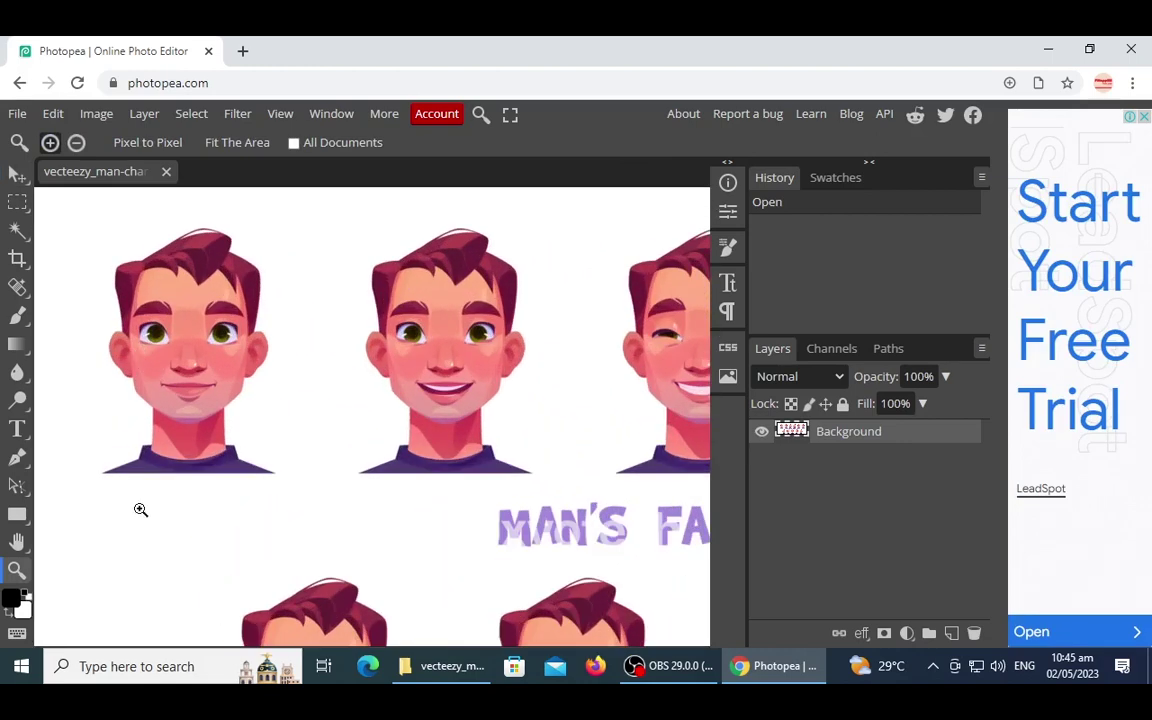
key("c")
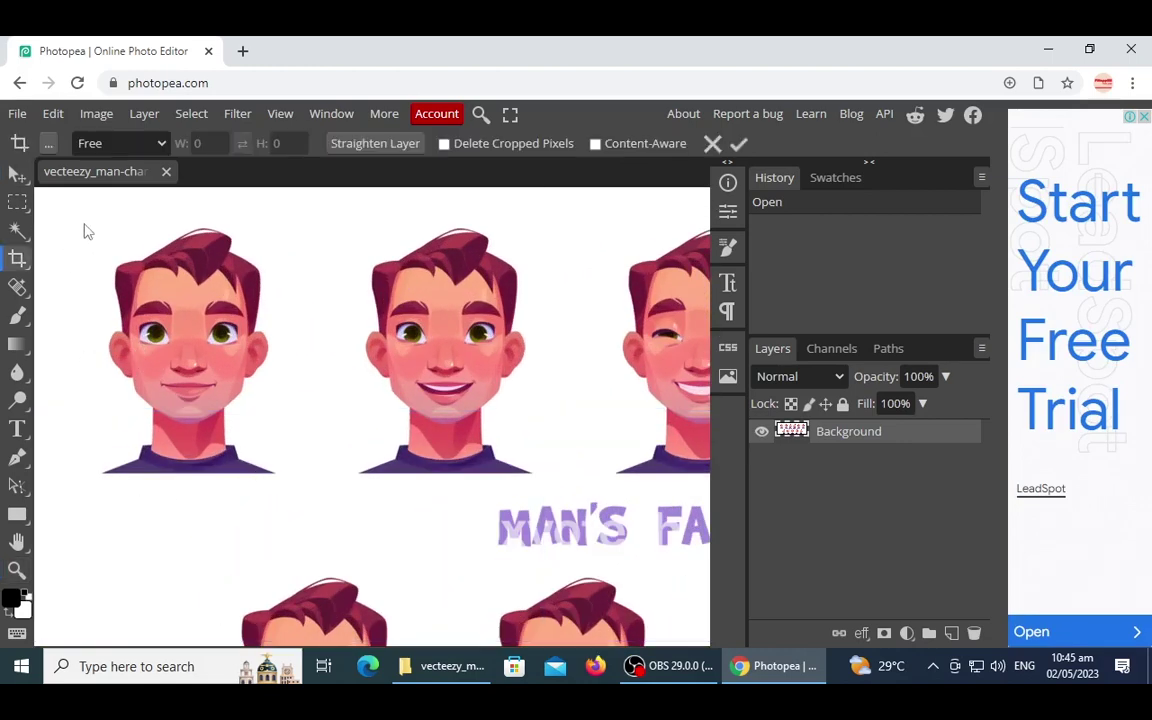
mouse_move(84, 228)
left_mouse_down()
mouse_move(275, 537)
mouse_move(304, 491)
left_mouse_up()
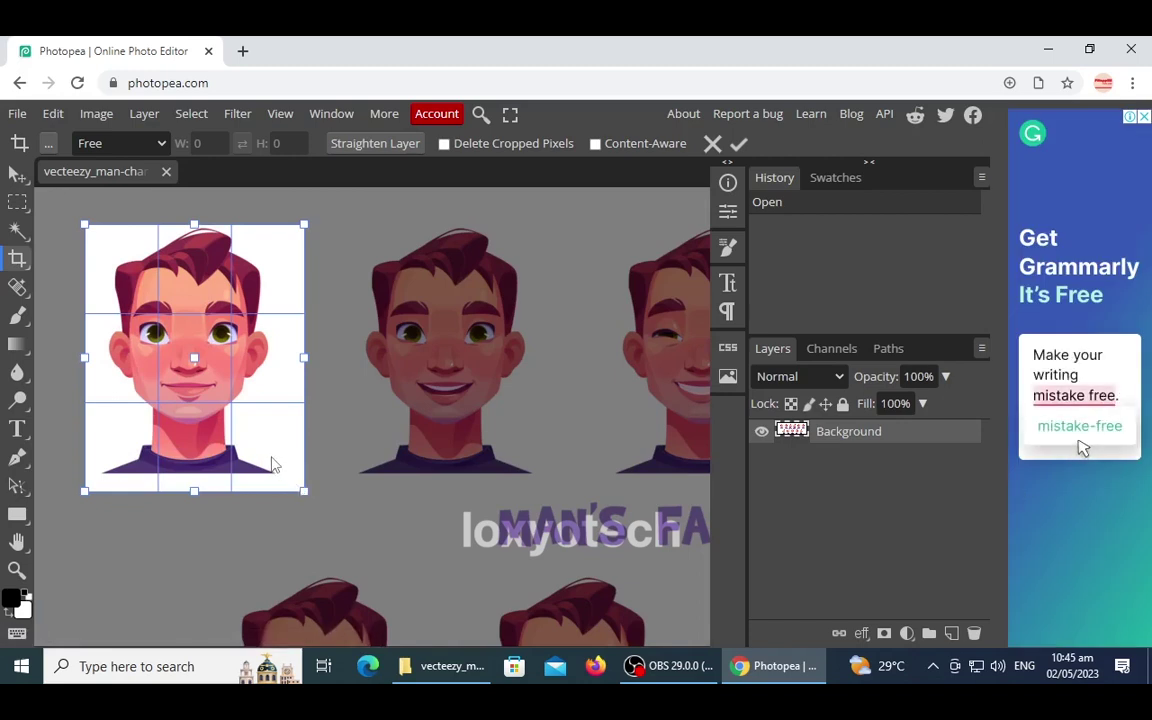
key("Return")
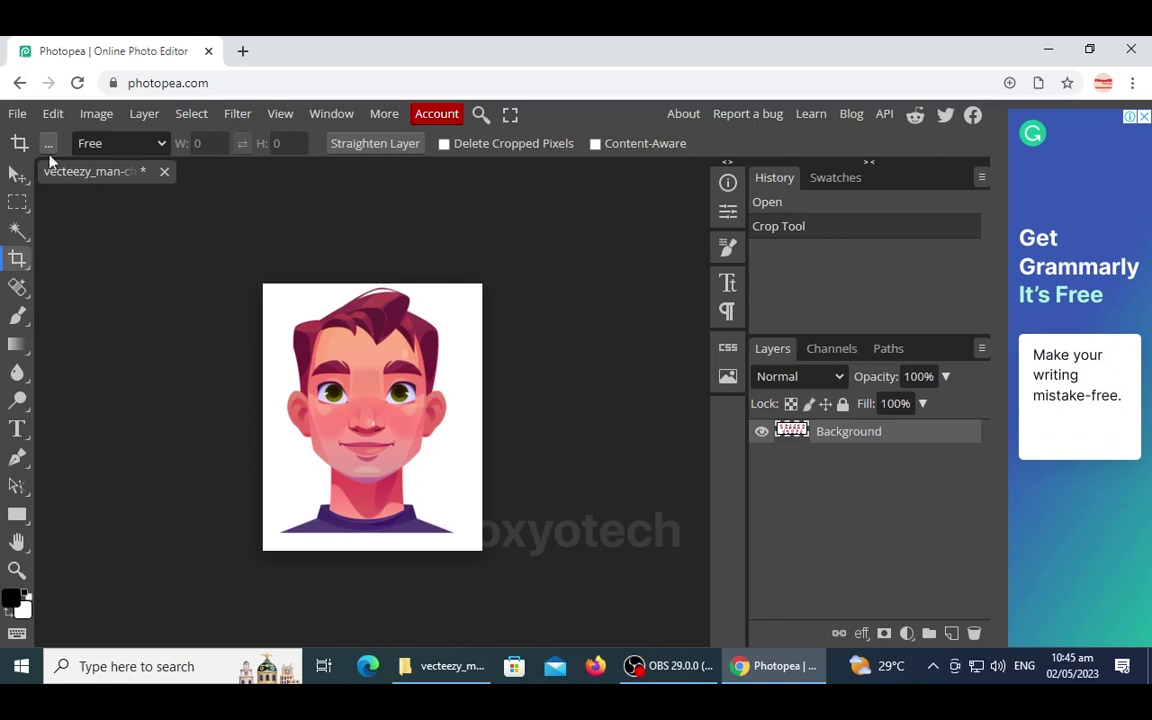
Export the cropped face as a 244 × 297 JPG and show it in Downloads.
left_click(17, 113)
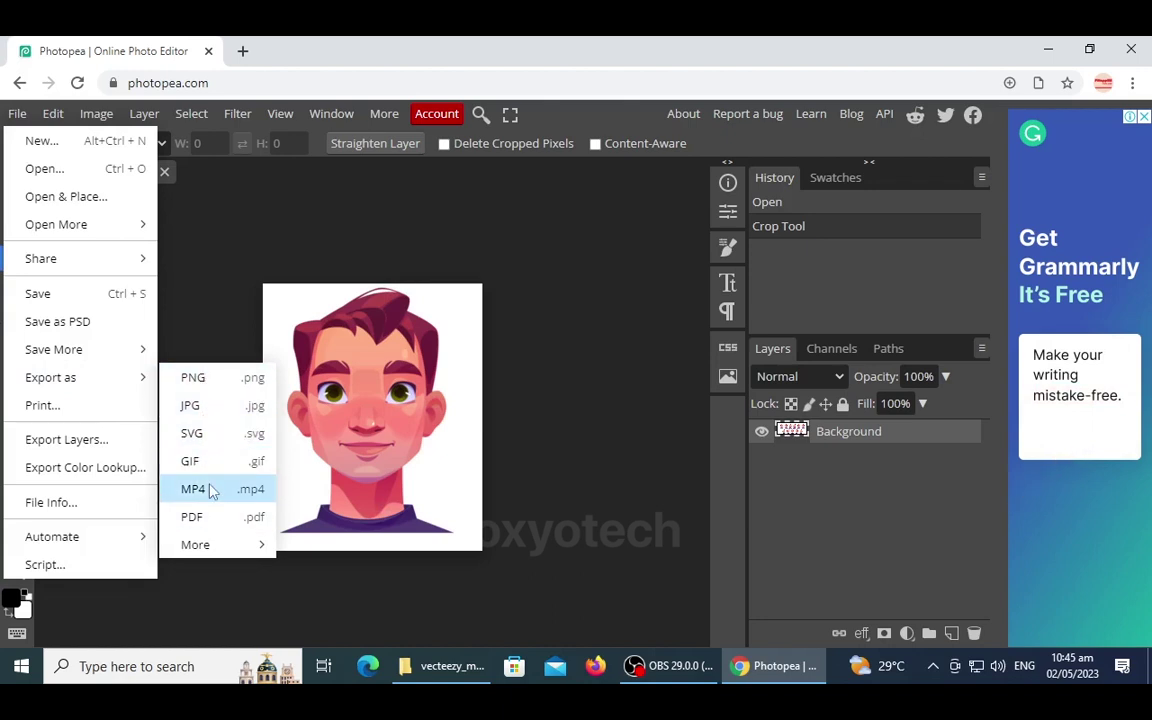
mouse_move(50, 377)
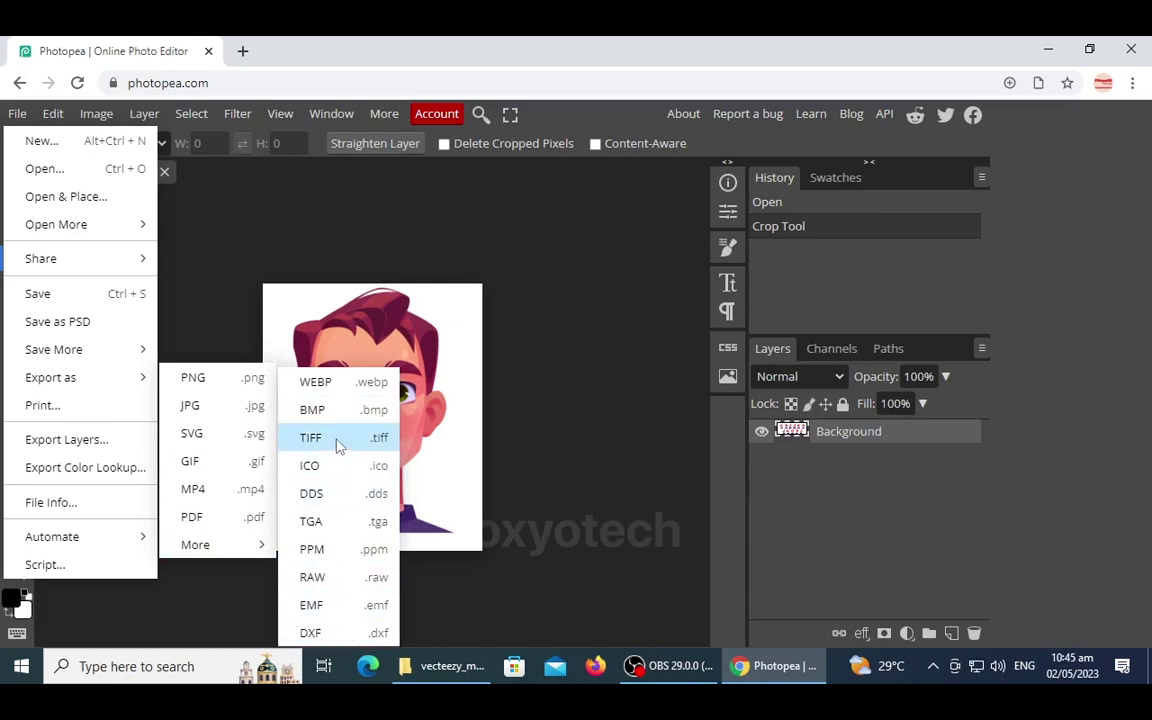
left_click(190, 406)
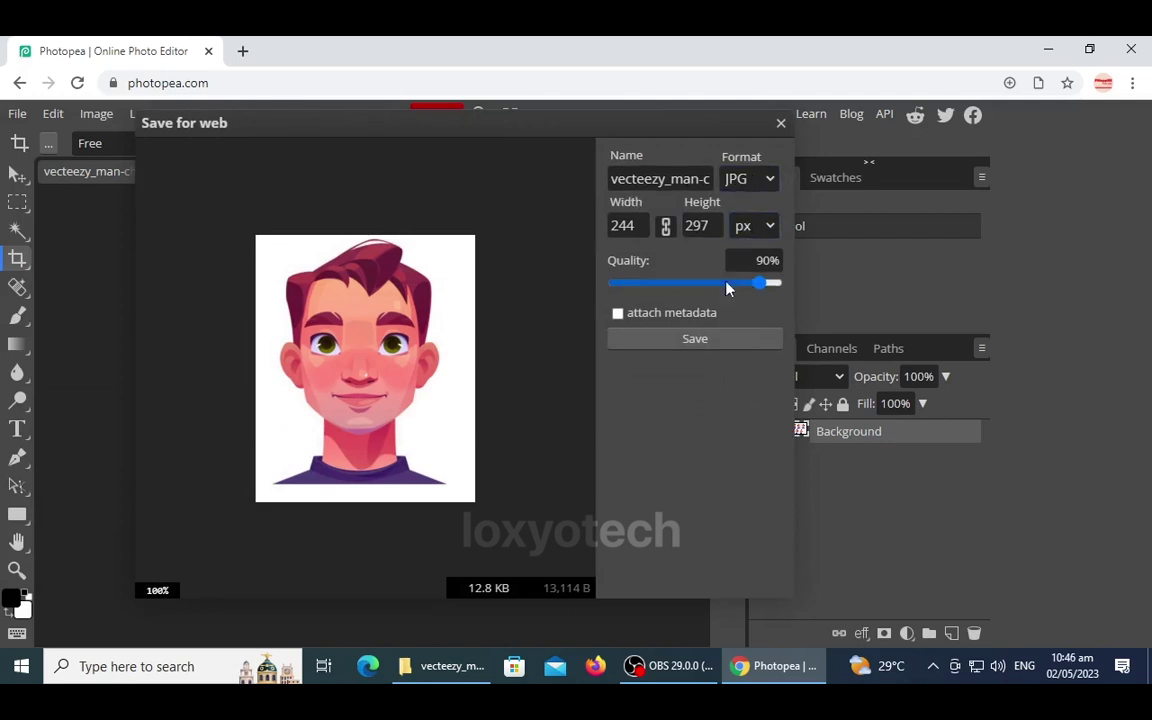
left_click(757, 258)
left_click(717, 339)
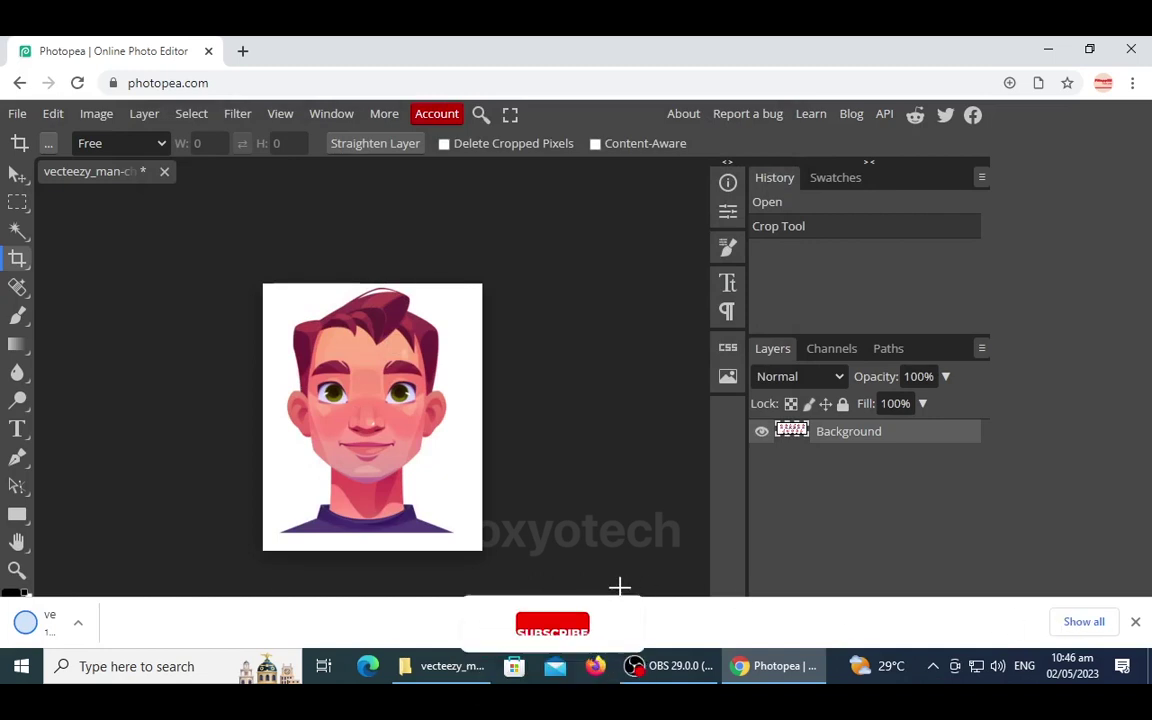
key("ctrl+j")
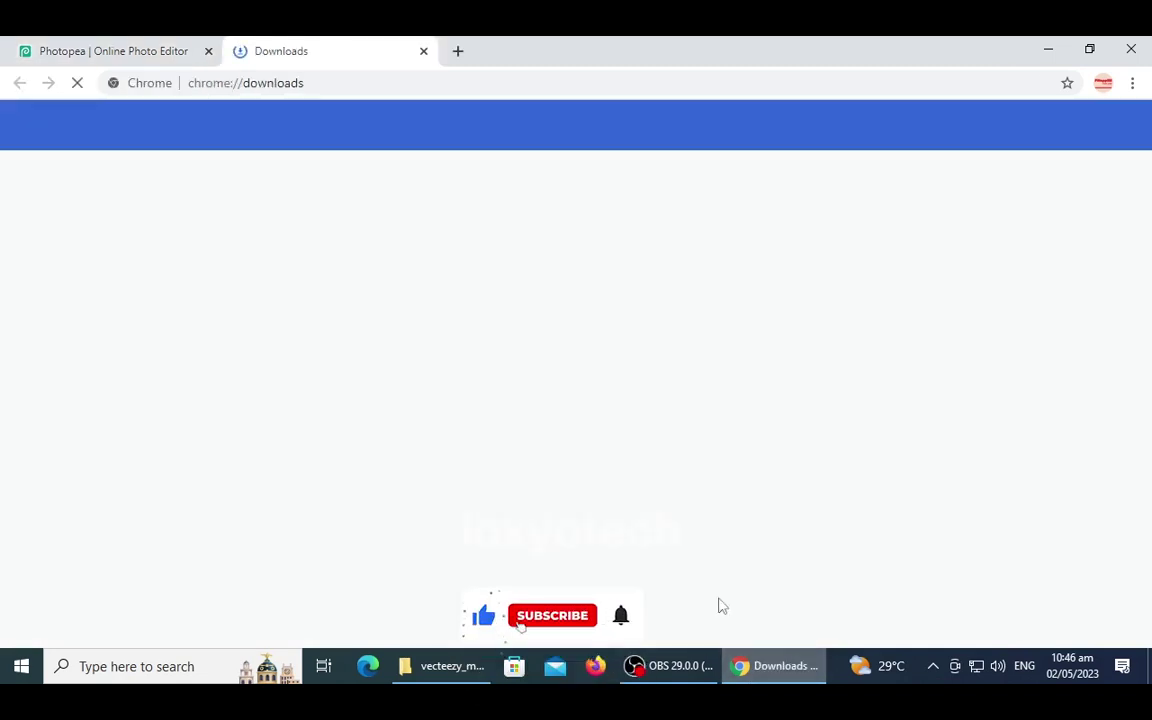
left_click(405, 298)
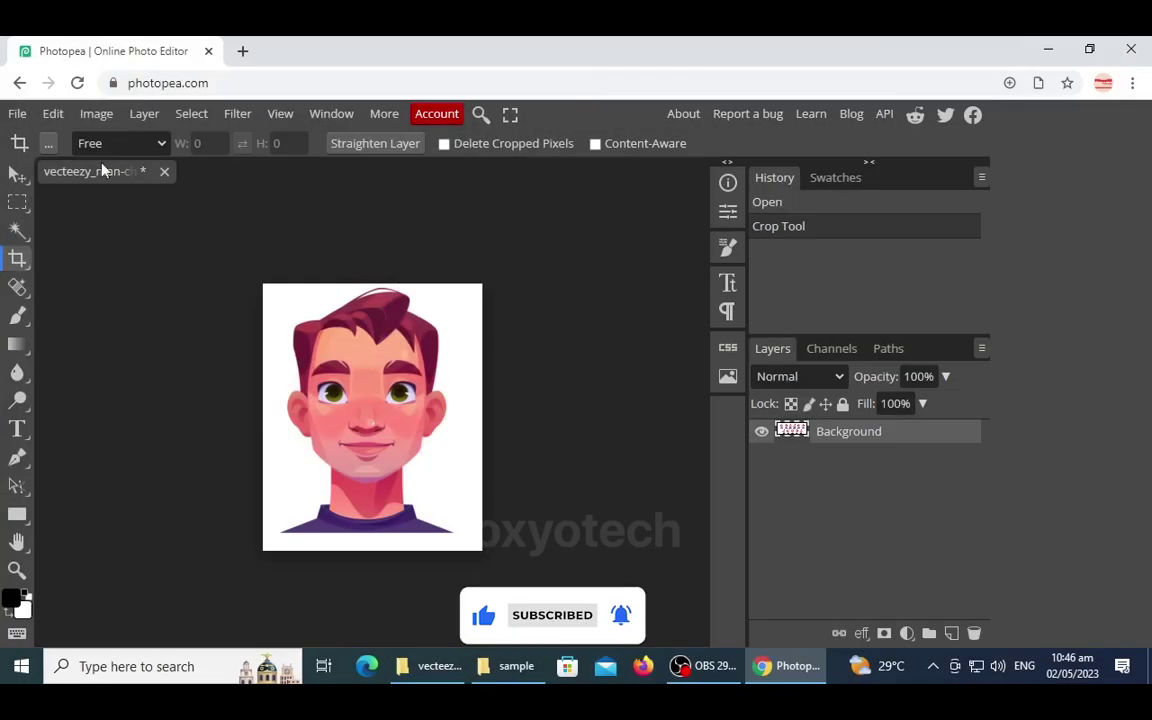
Create a blank A3 document from the Print presets, then return to the cropped face.
left_click(20, 115)
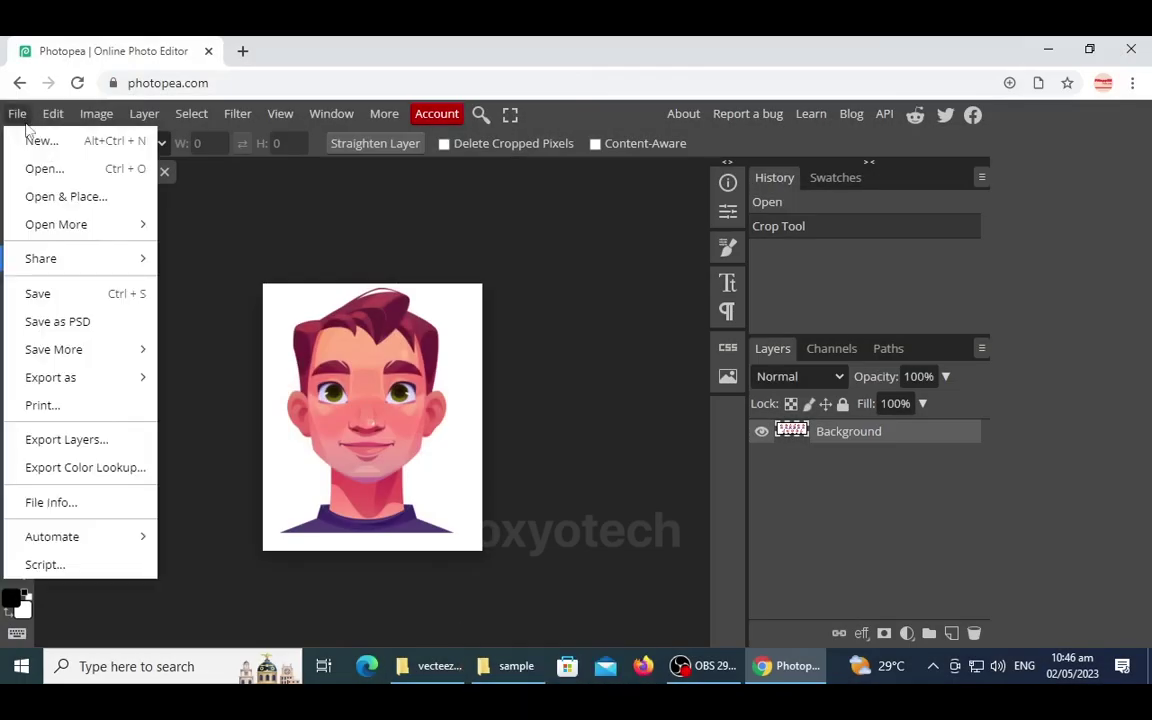
left_click(38, 140)
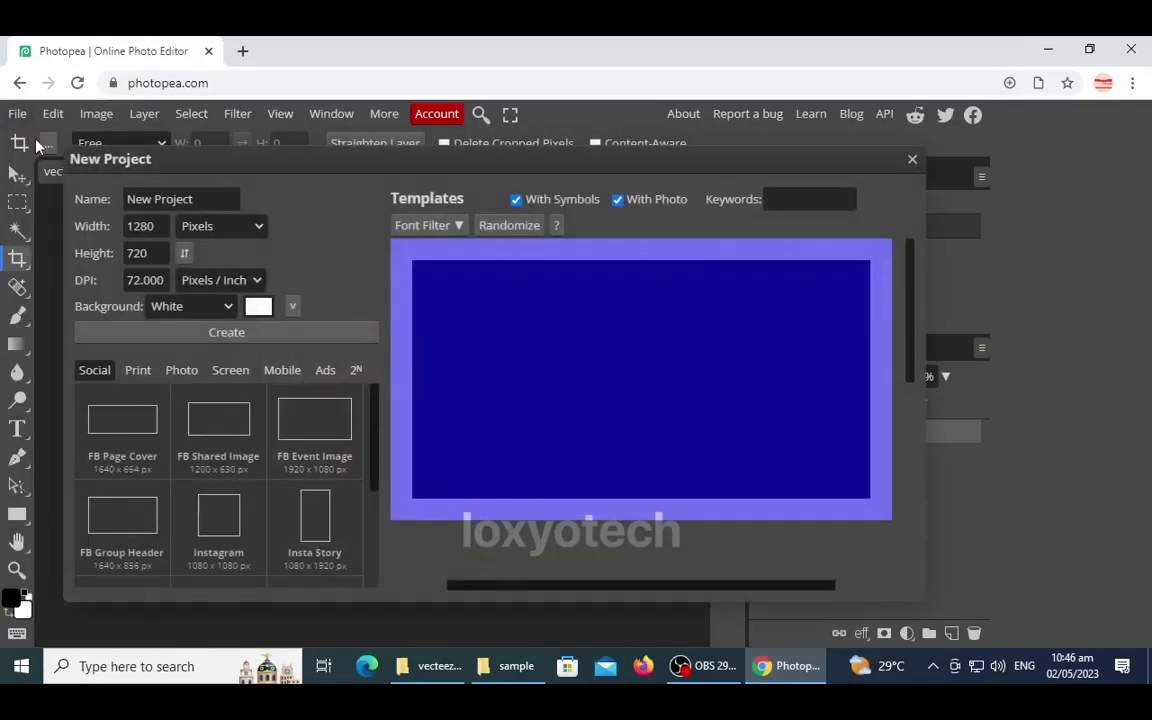
left_click(140, 372)
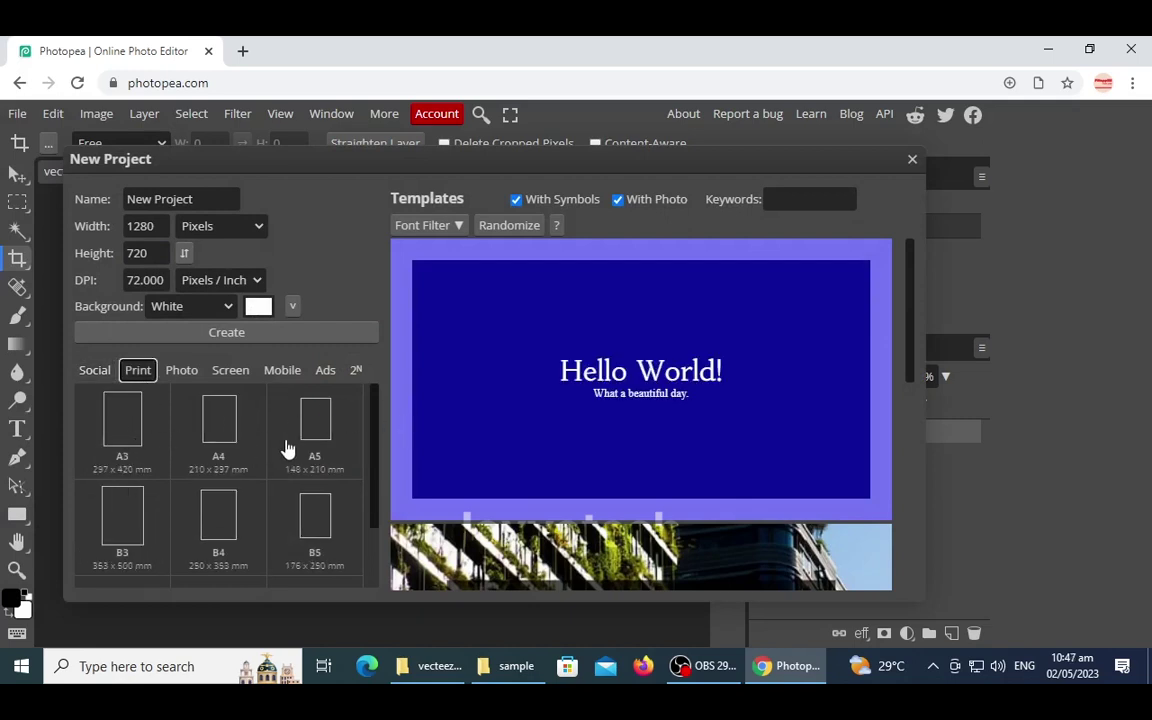
double_click(119, 431)
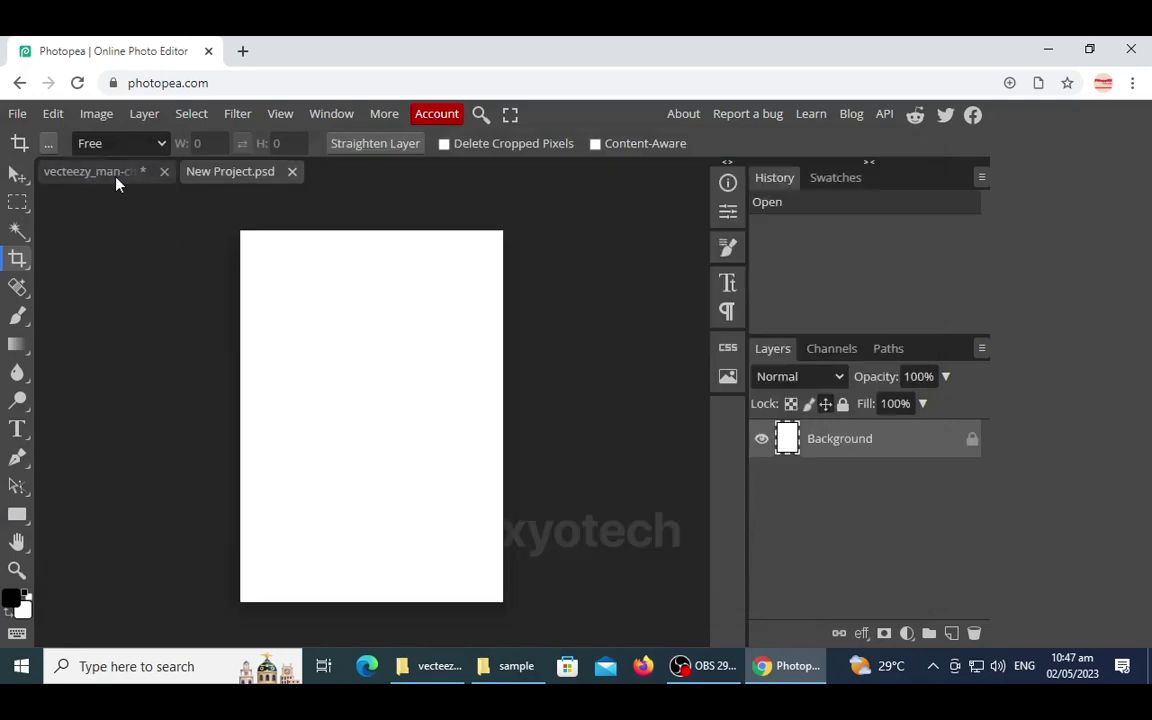
left_click(116, 180)
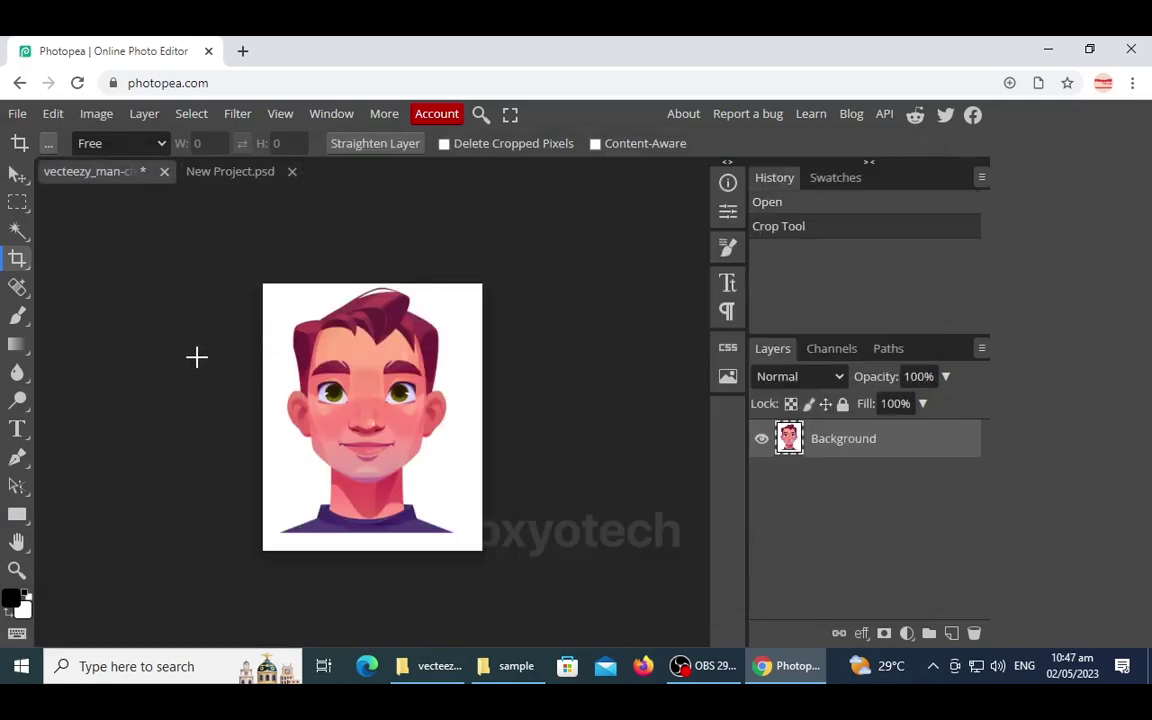
Copy the expressions strip into the A3 page and place a second copy below it.
key("v")
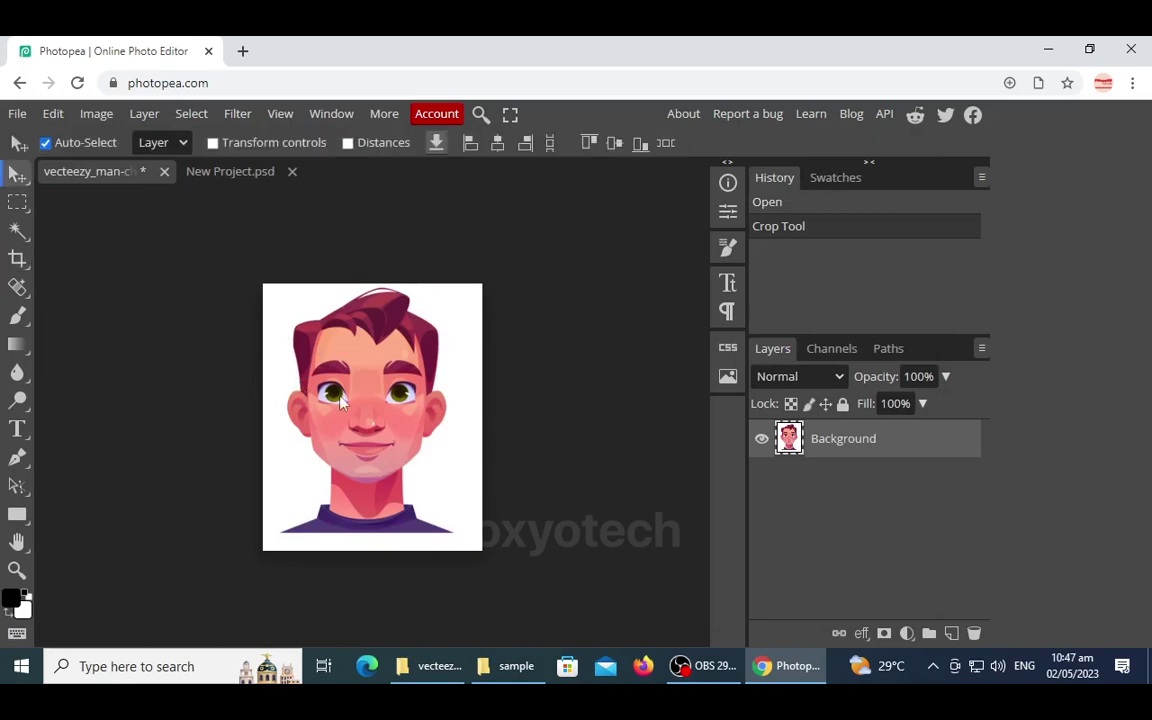
left_click_drag(340, 400, 320, 333)
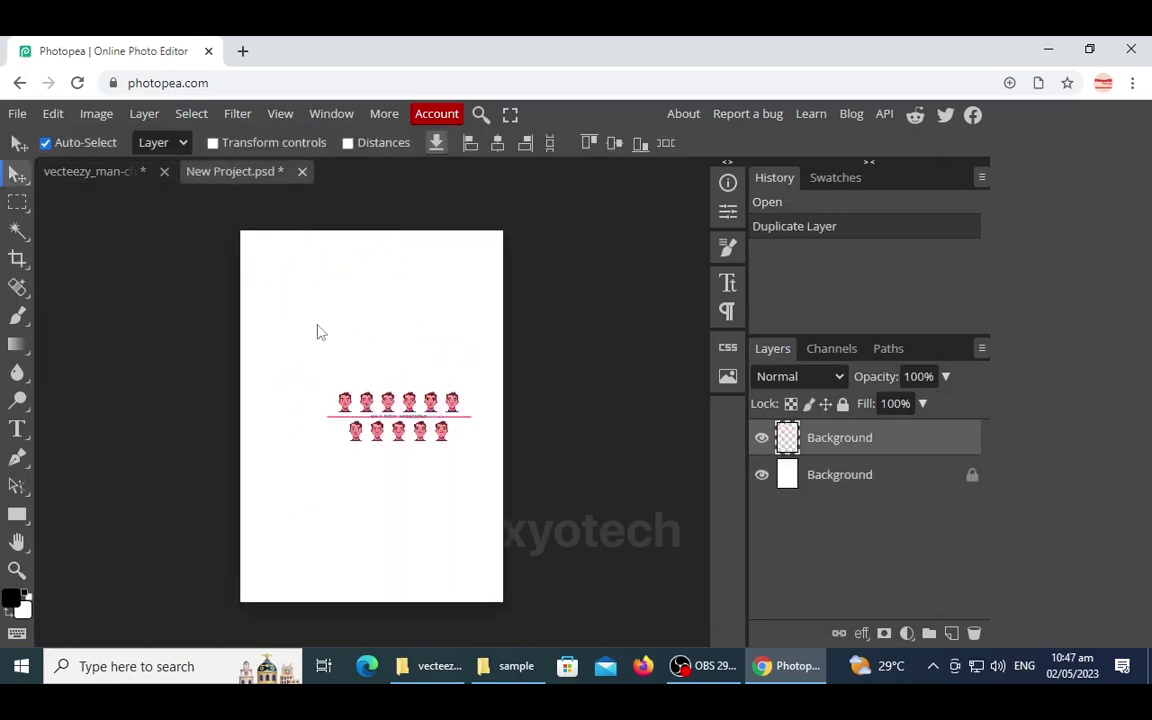
mouse_move(398, 416)
left_mouse_down()
mouse_move(352, 357)
mouse_move(388, 299)
left_mouse_up()
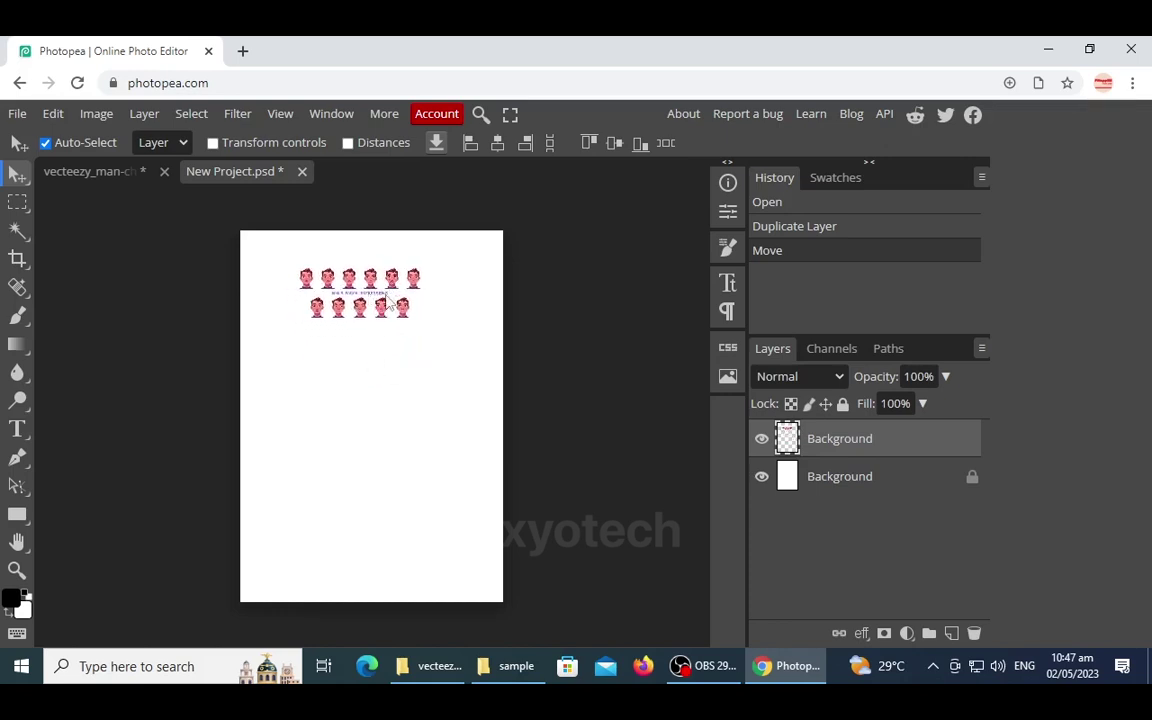
left_click_drag(392, 315, 400, 396)
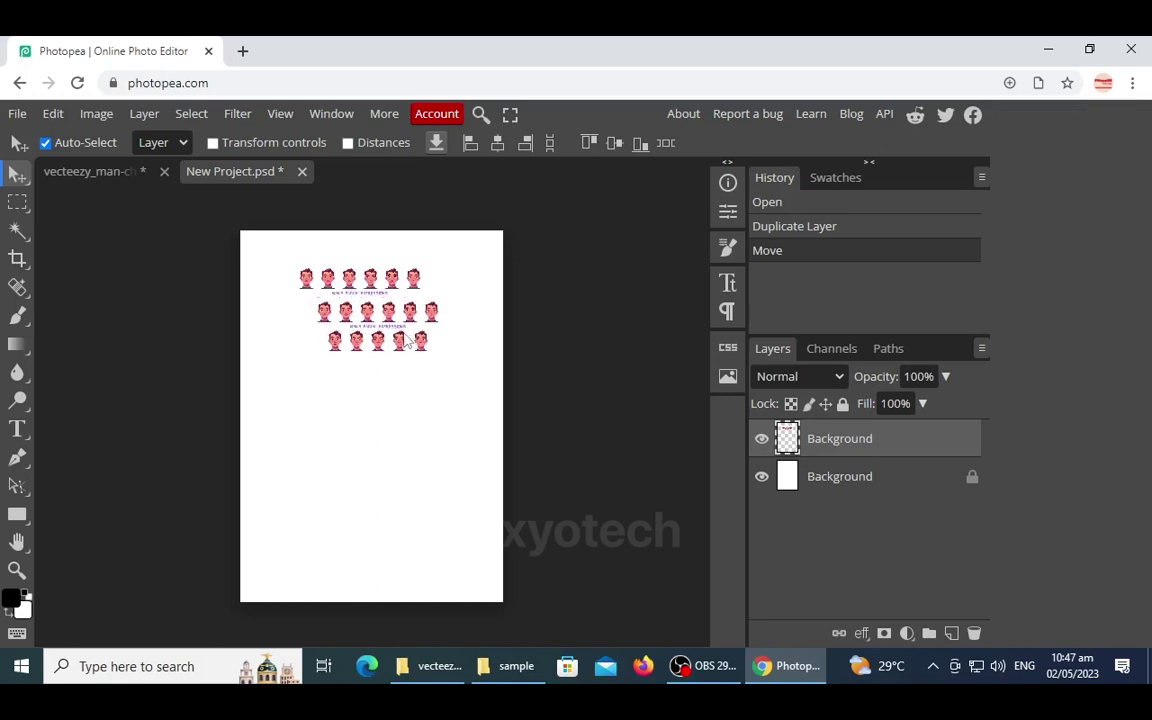
Scale the lower strip up to about 140% with Free Transform.
left_click(212, 143)
left_click_drag(440, 403, 491, 424)
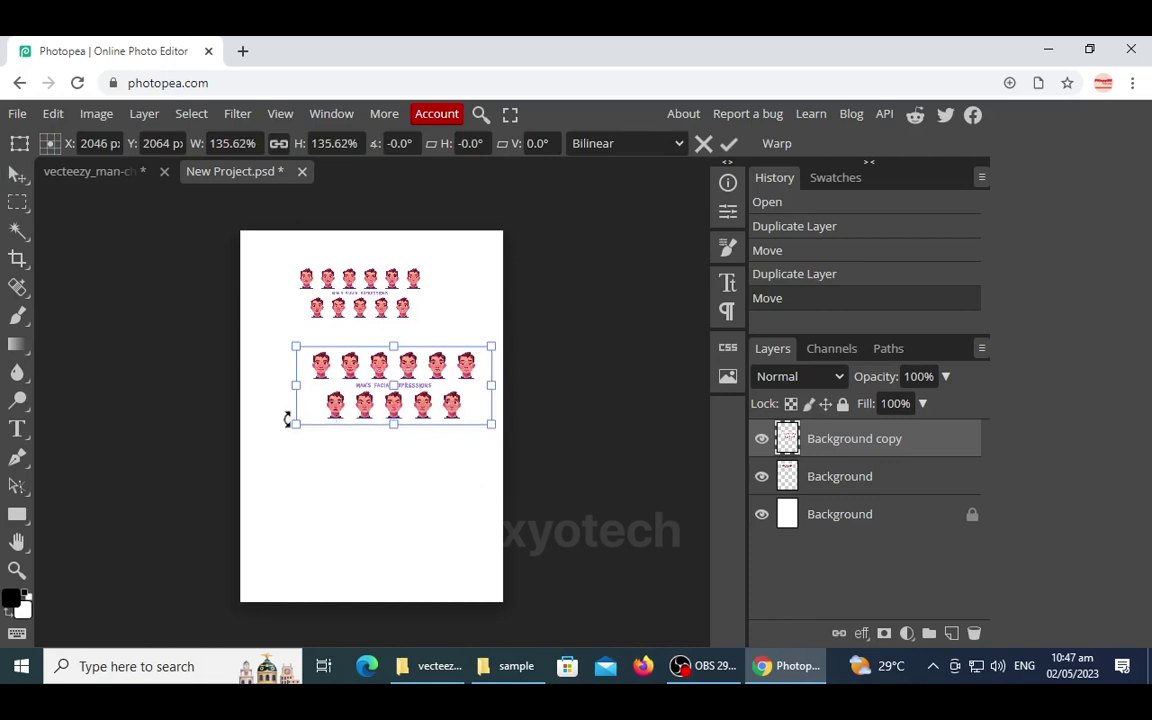
mouse_move(295, 423)
left_mouse_down()
mouse_move(226, 494)
mouse_move(289, 455)
left_mouse_up()
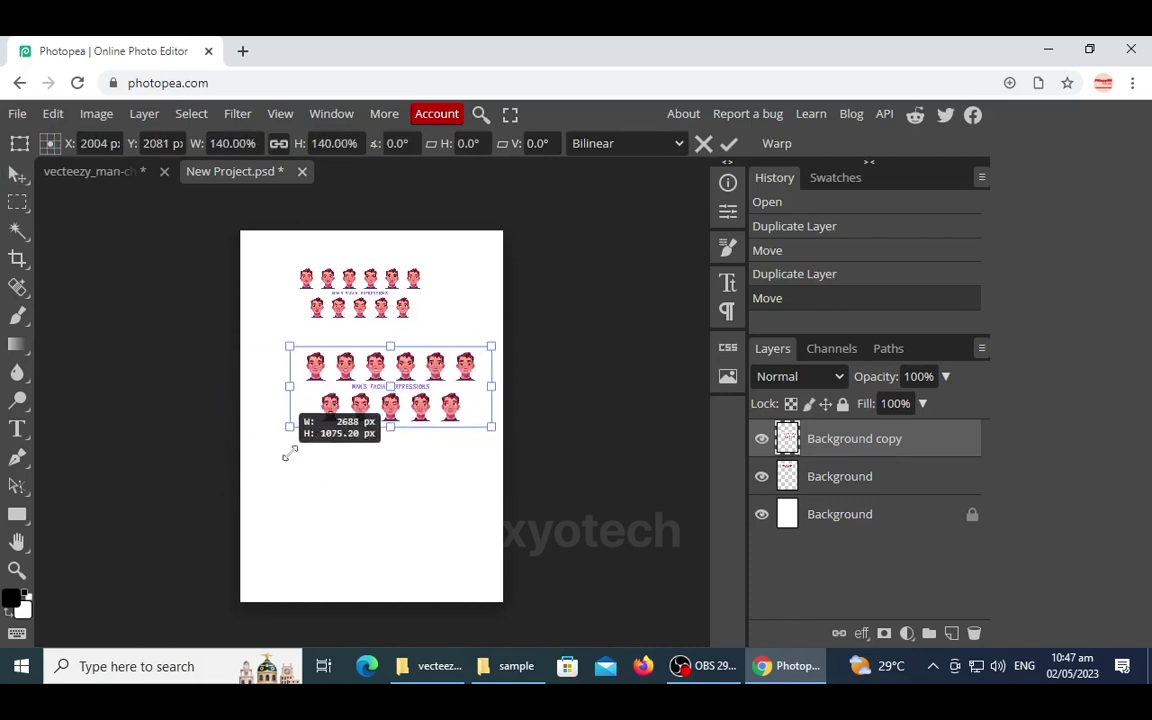
left_click_drag(289, 455, 282, 466)
key("Return")
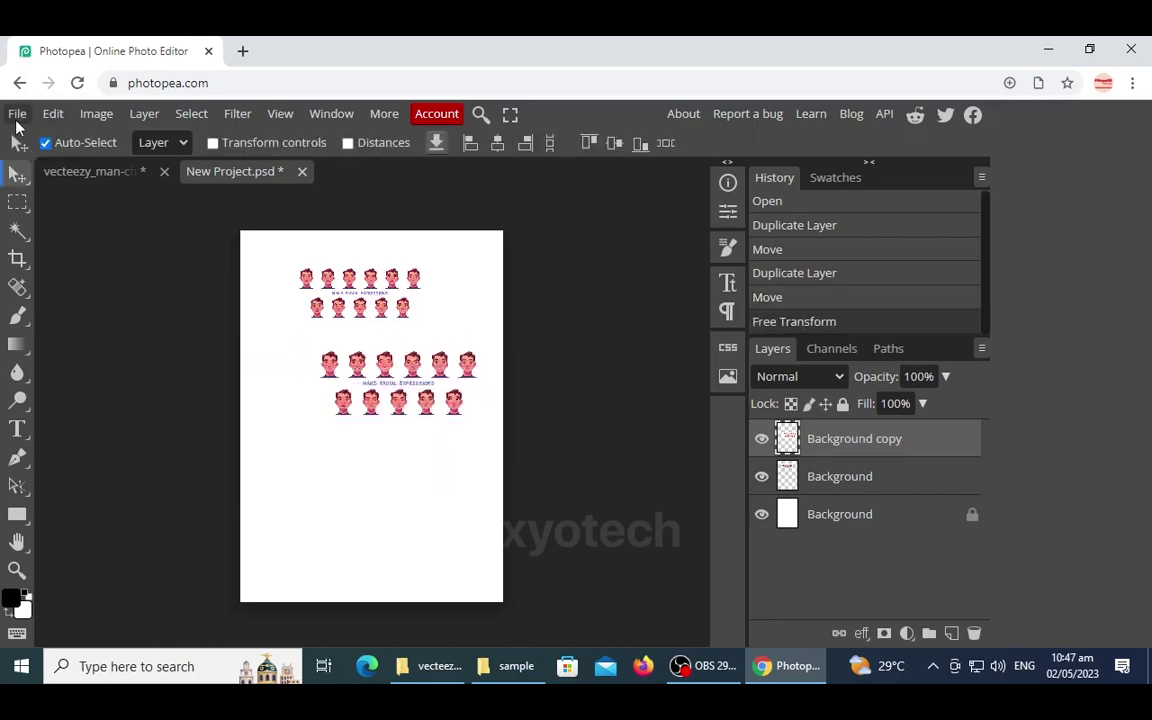
Look through the File > Export as formats, then dismiss the menu.
left_click(17, 116)
mouse_move(50, 377)
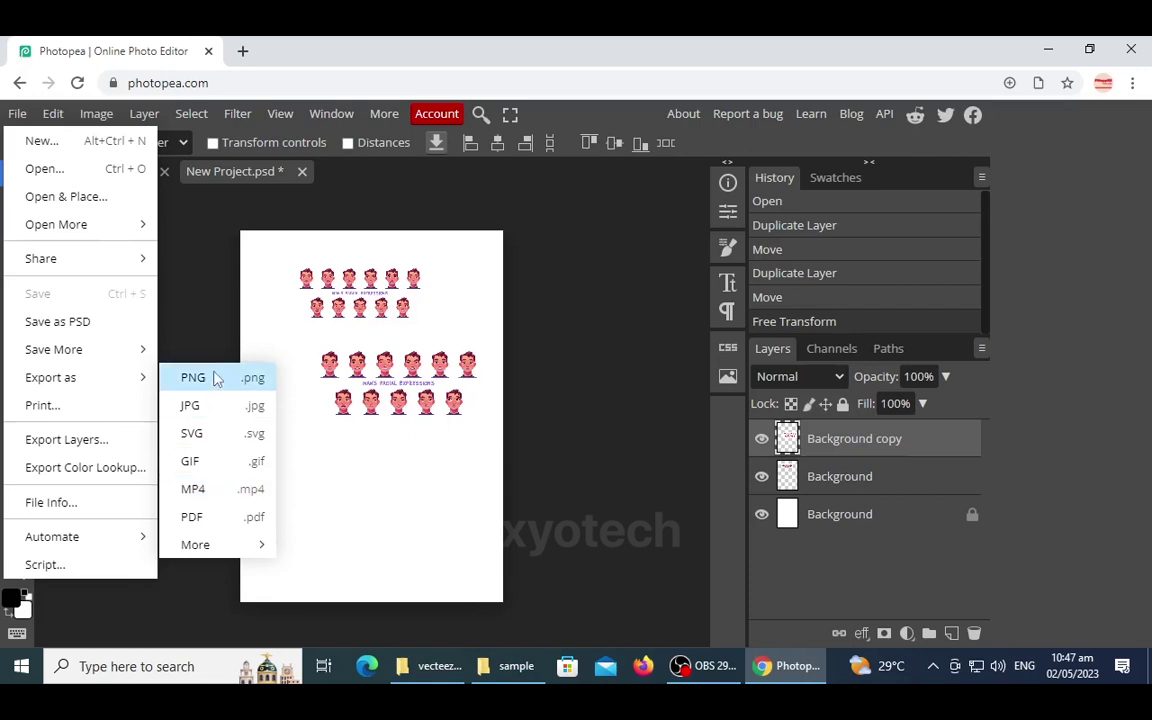
left_click(478, 333)
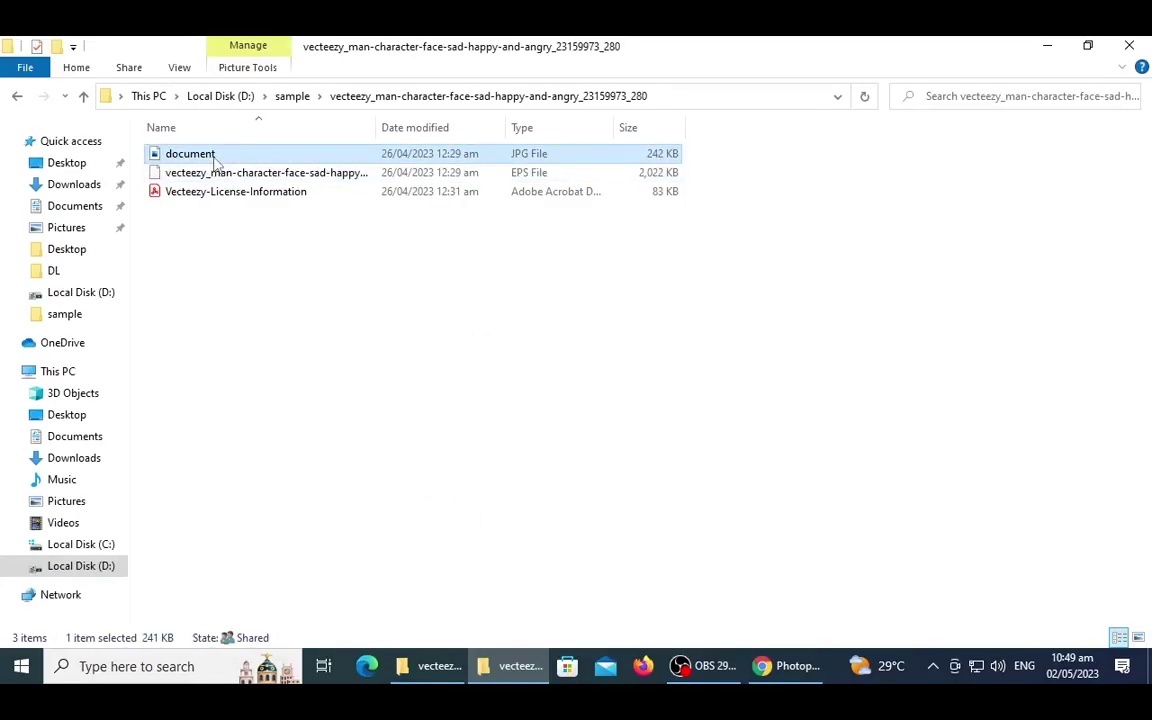
Paste document.jpg into the sample folder and bring up its context menu.
left_click(17, 96)
left_click(324, 312)
key("ctrl+v")
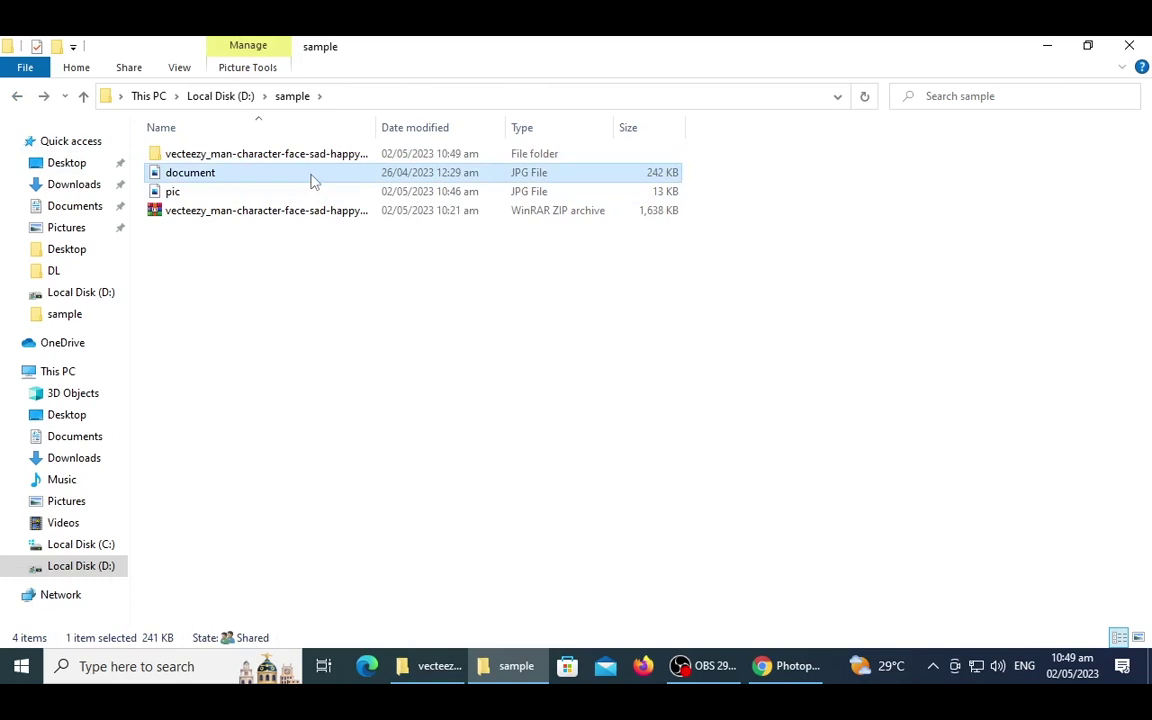
right_click(310, 180)
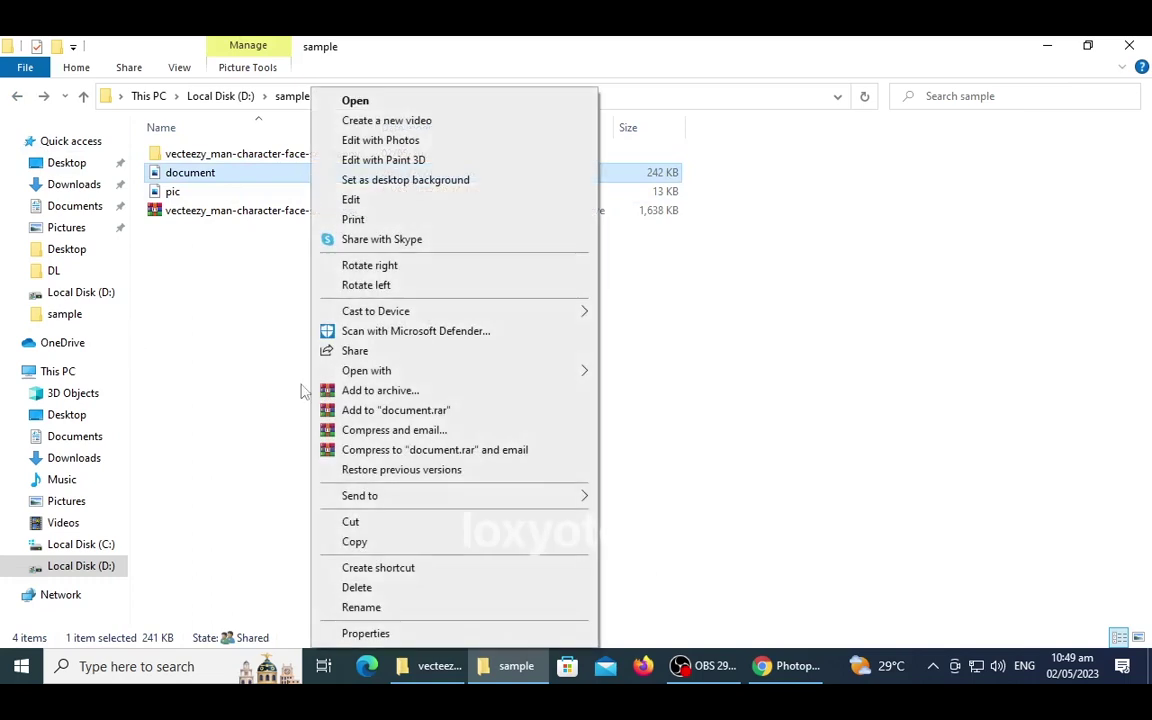
mouse_move(366, 371)
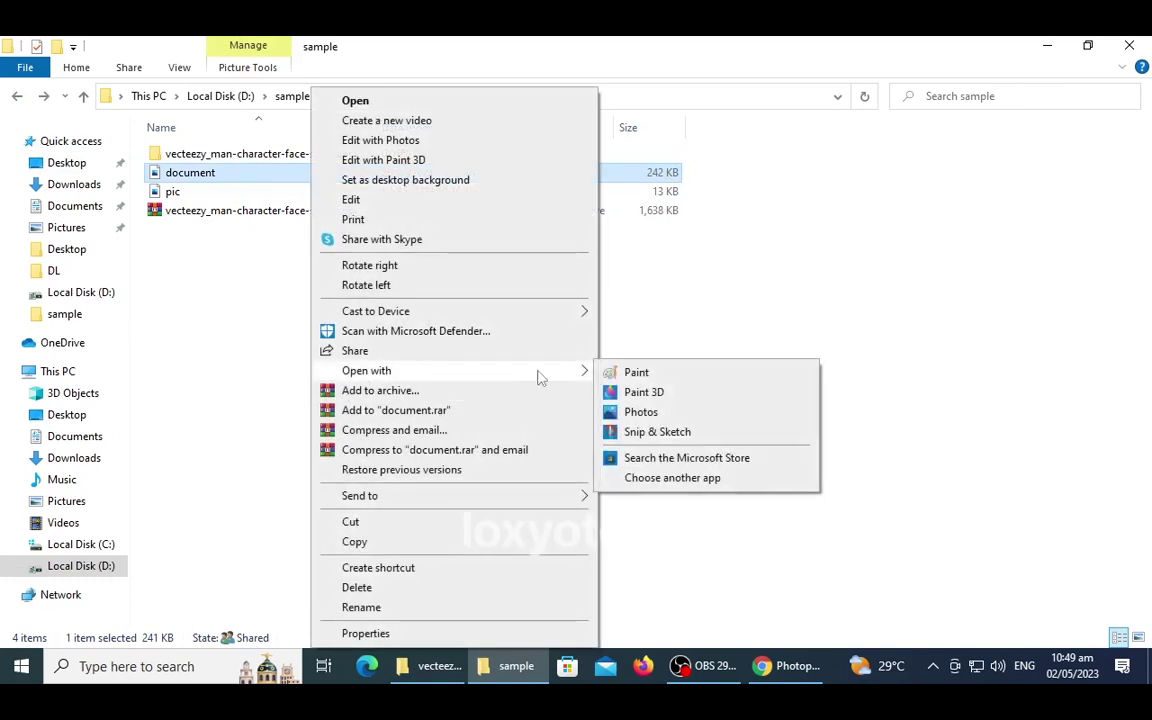
Open document.jpg in Paint, try a resize, and undo the accidental enlargement.
left_click(625, 376)
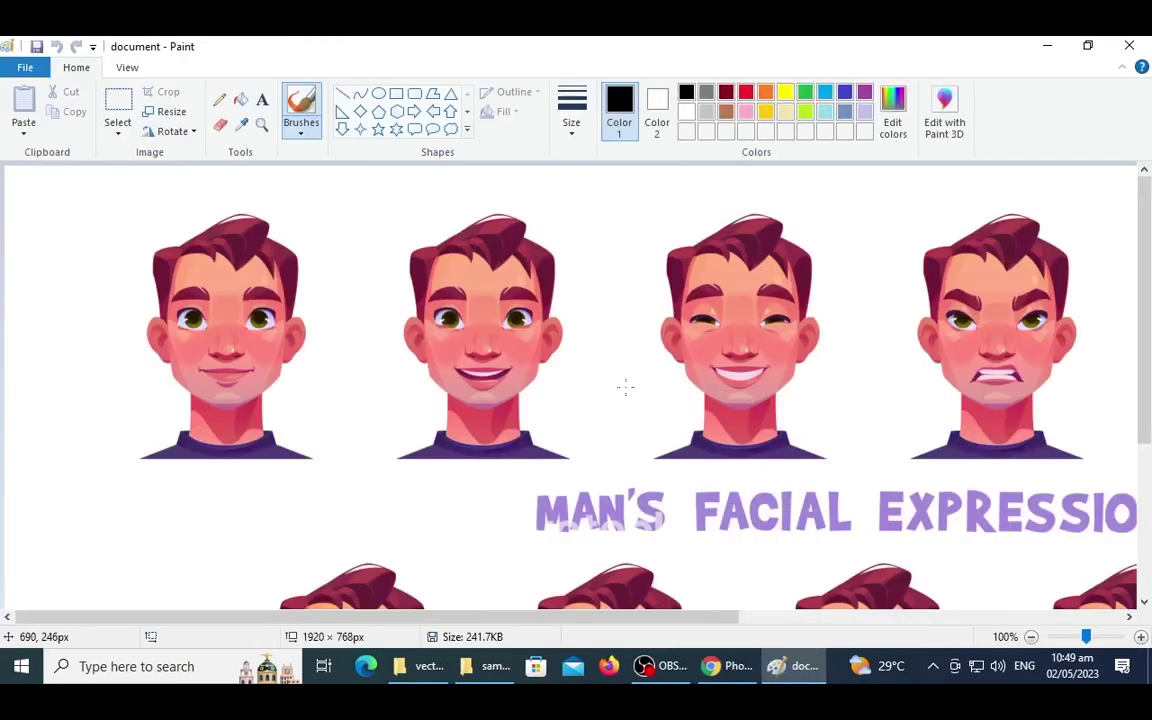
scroll(829, 378, "down", 3)
scroll(818, 370, "up", 3)
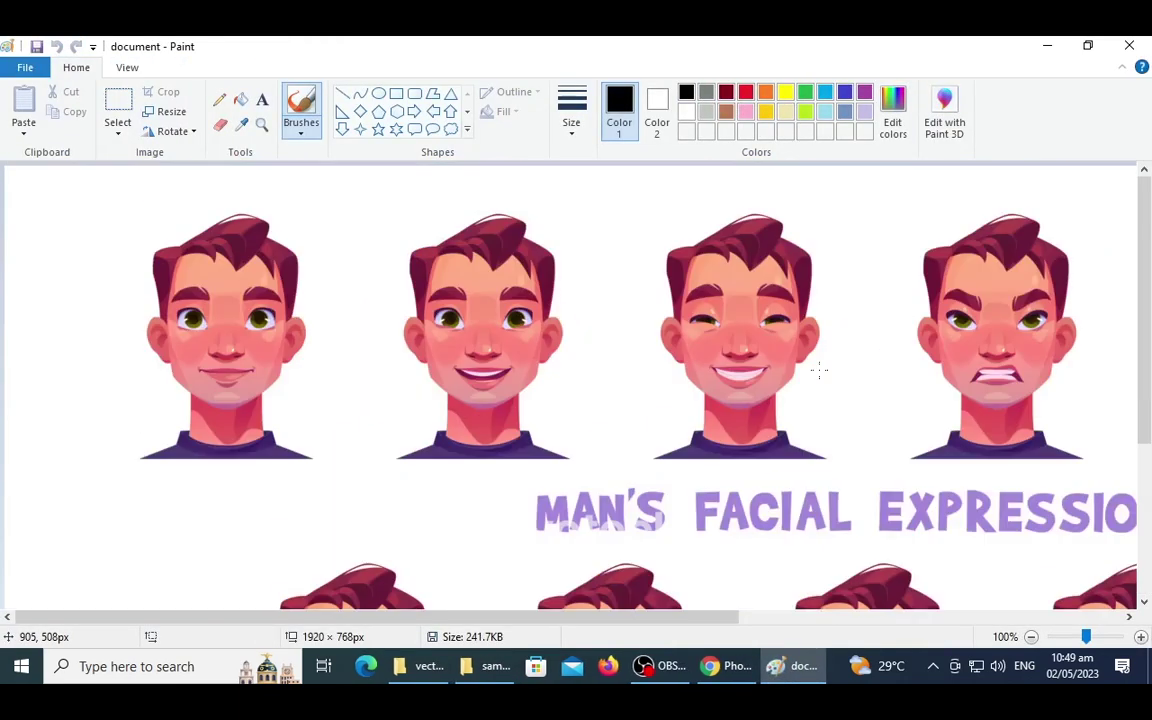
scroll(240, 570, "right", 2)
scroll(836, 566, "right", 6)
scroll(113, 566, "left", 8)
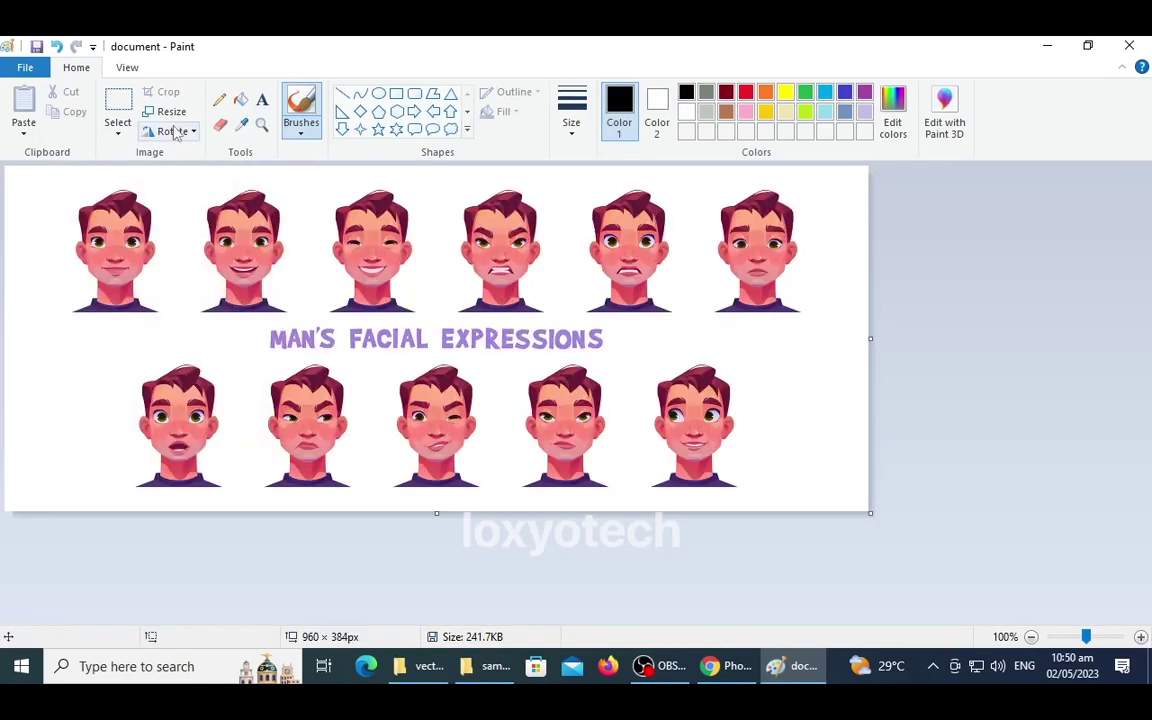
left_click(171, 112)
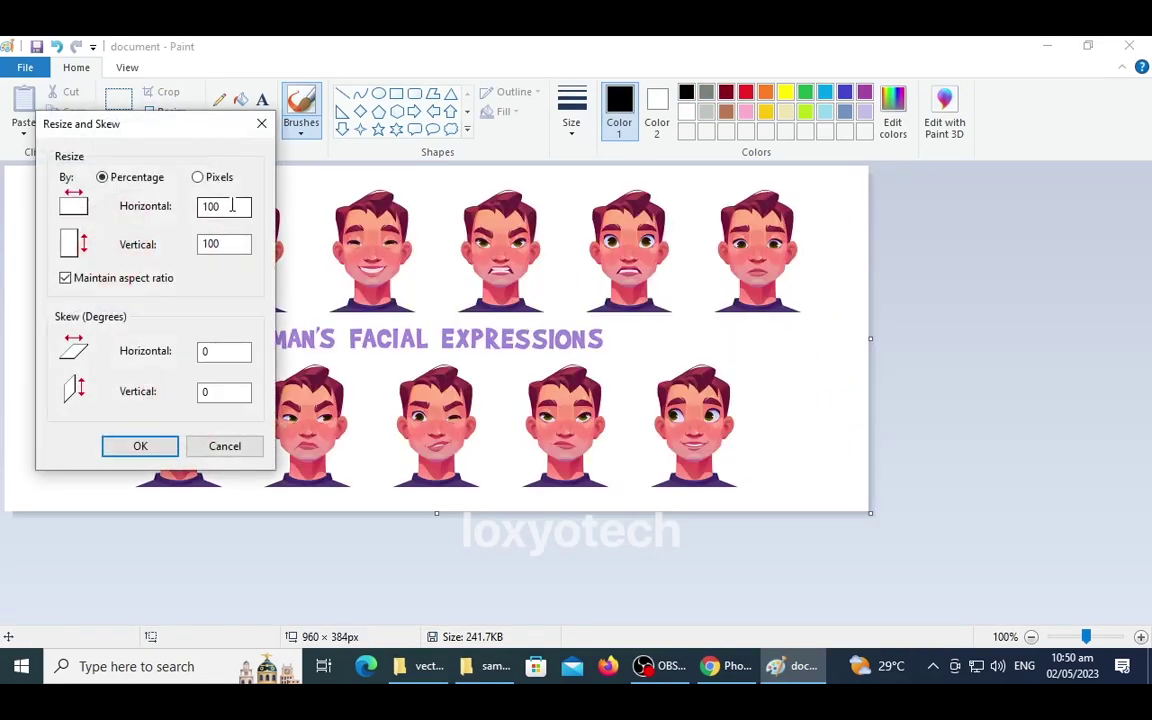
double_click(232, 205)
type("1")
key("Return")
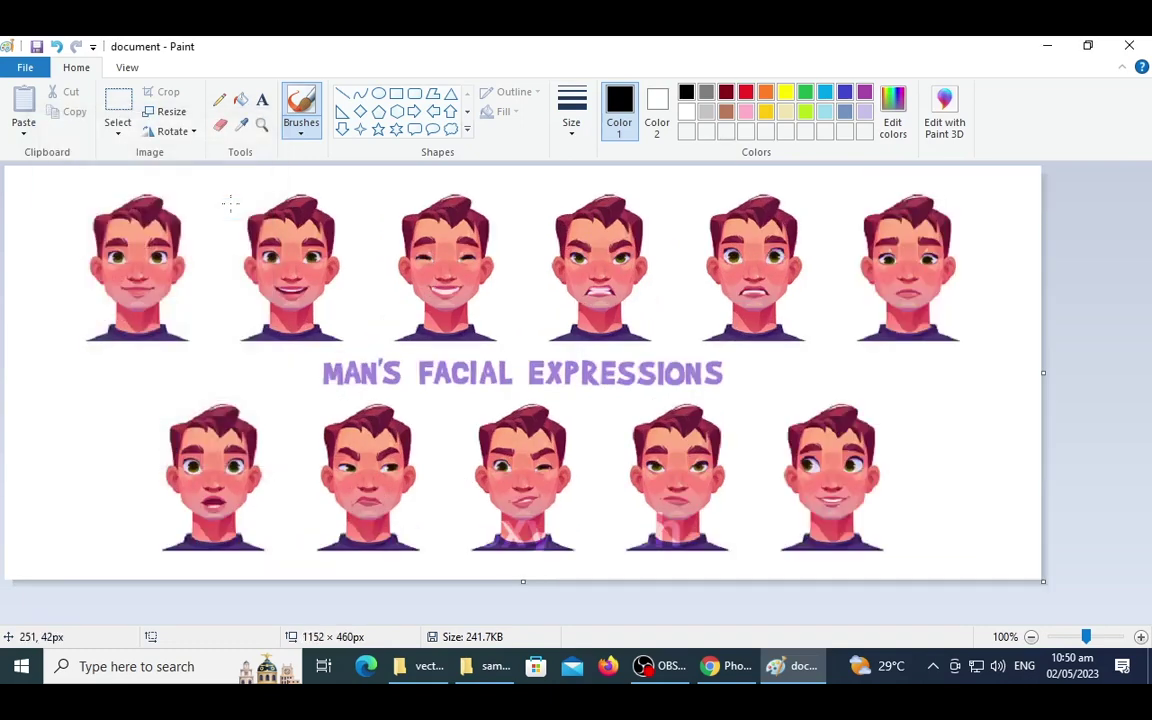
key("ctrl+z")
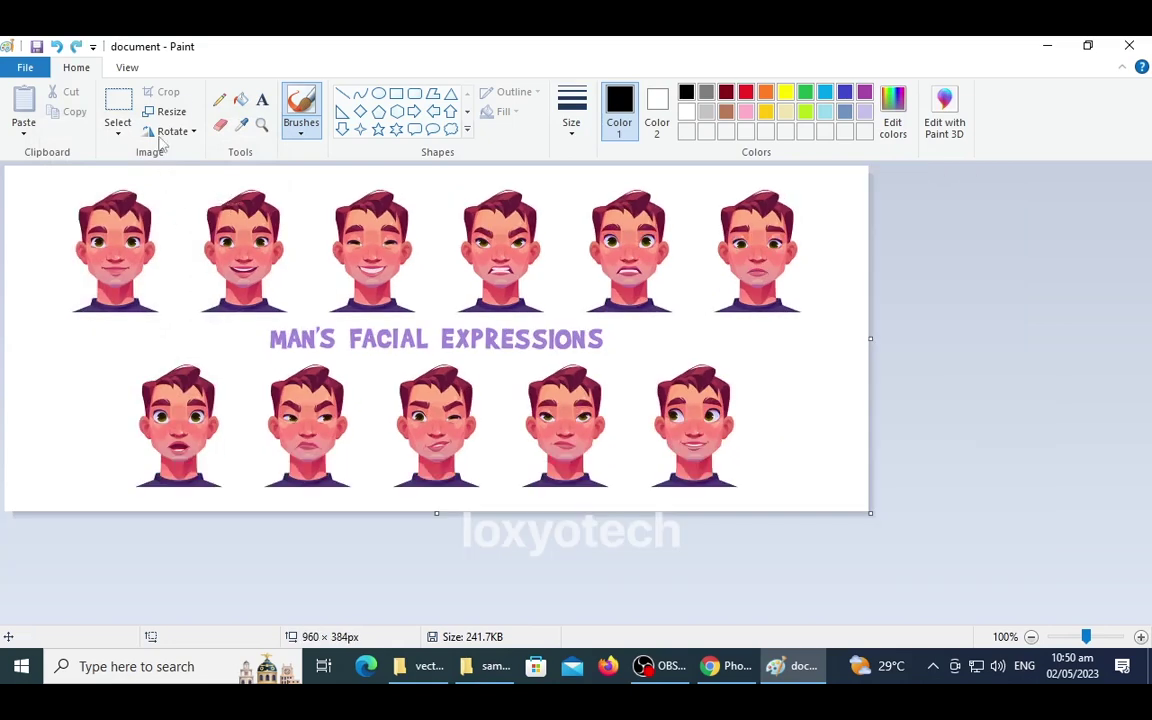
Shrink the image to 576 × 231 px and save it when closing Paint.
left_click(165, 111)
double_click(232, 207)
type("5")
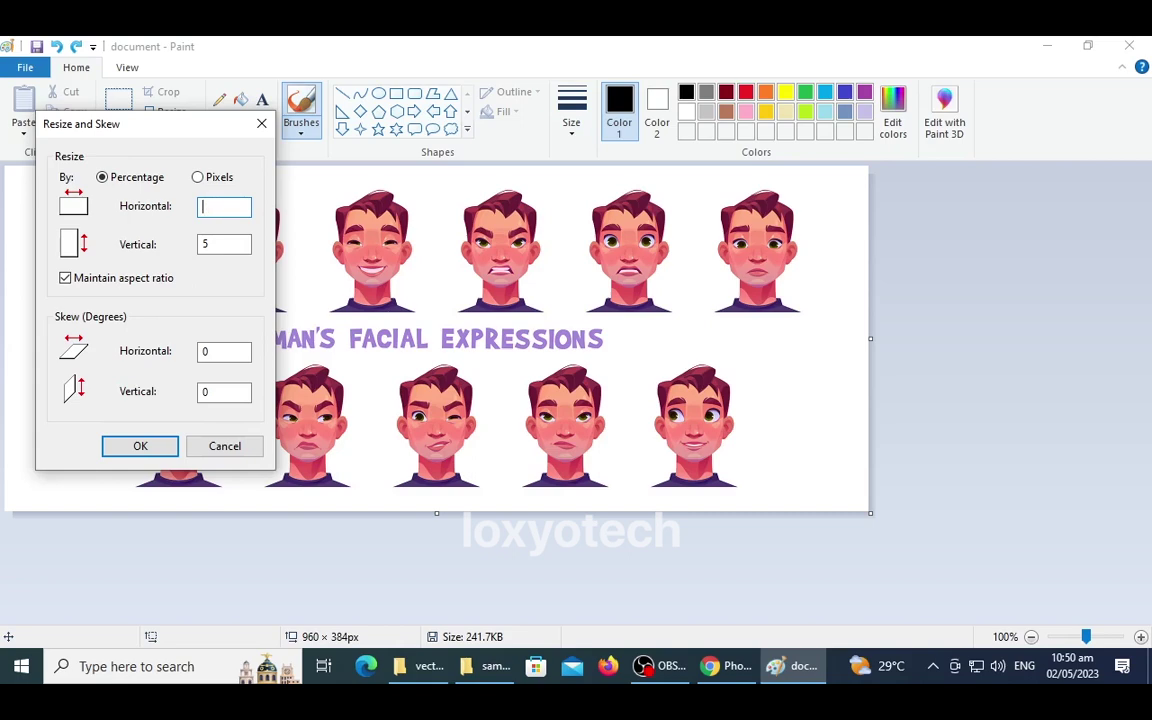
key("Return")
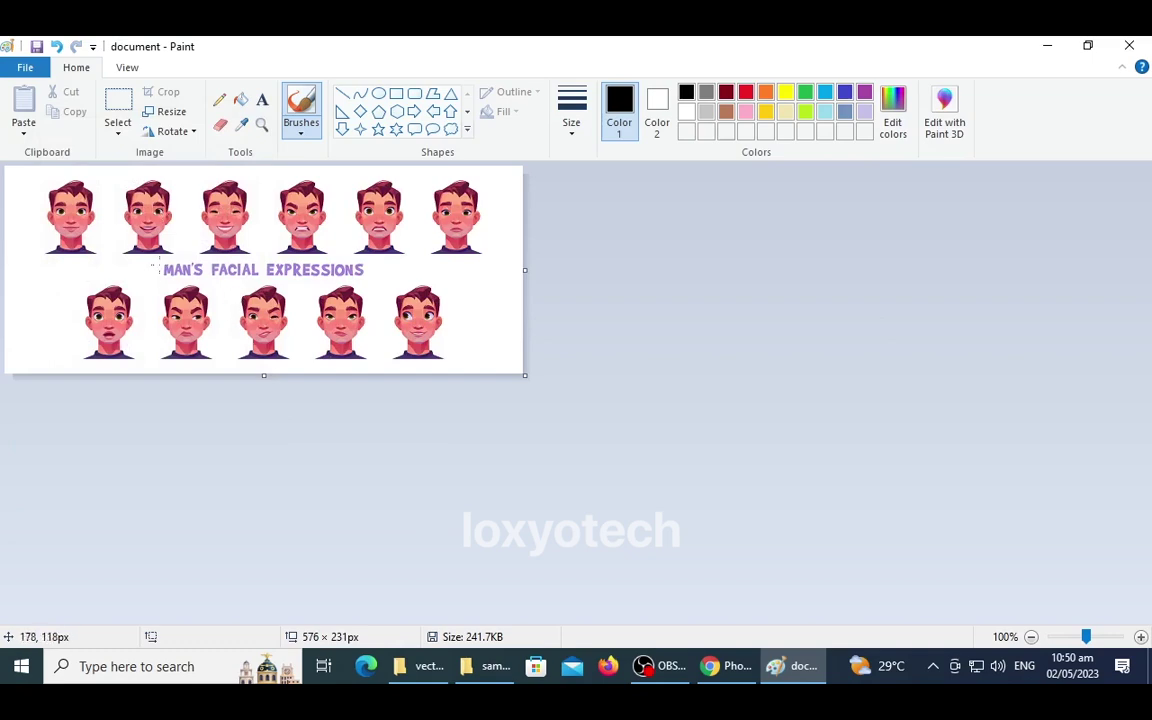
left_click(1128, 47)
left_click(524, 362)
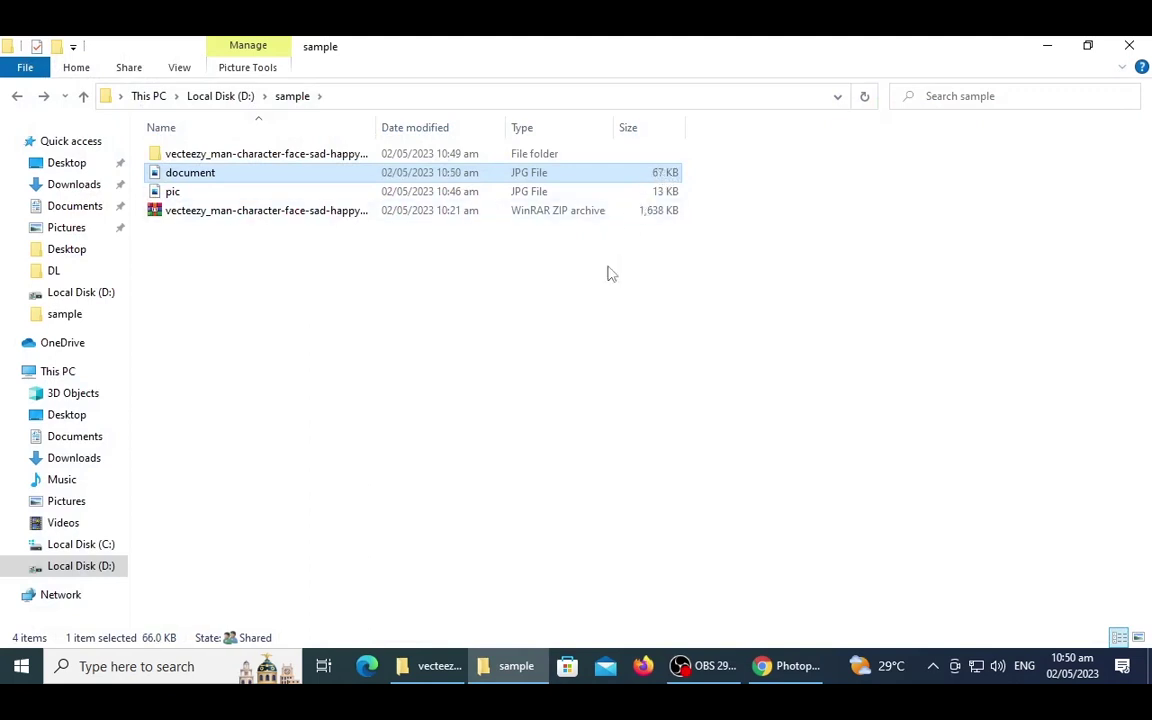
Confirm document.jpg is now 67 KB in the sample folder and select it.
left_click(621, 341)
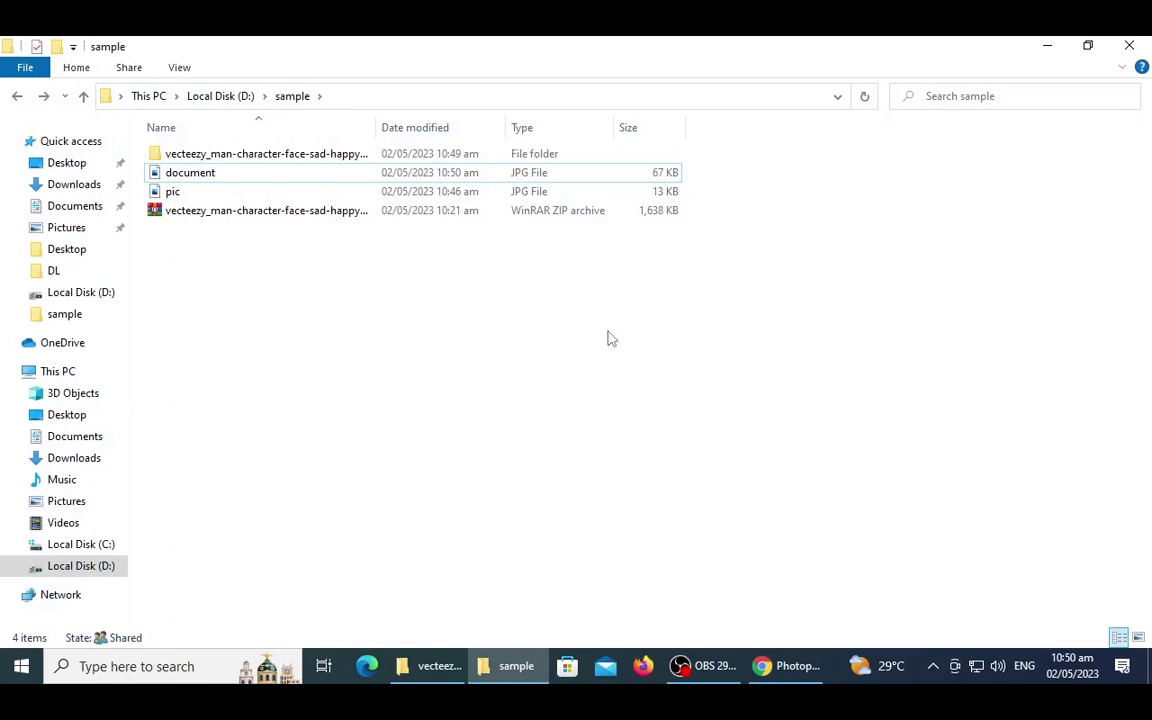
right_click(240, 214)
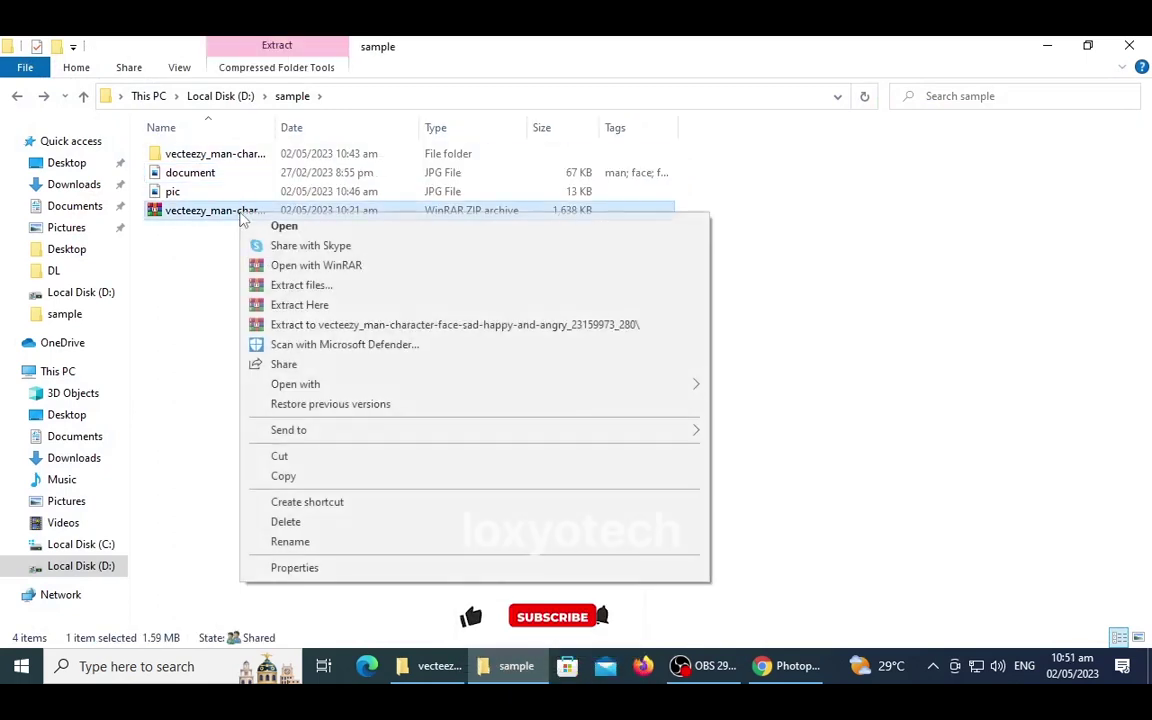
left_click(193, 255)
left_click(208, 178)
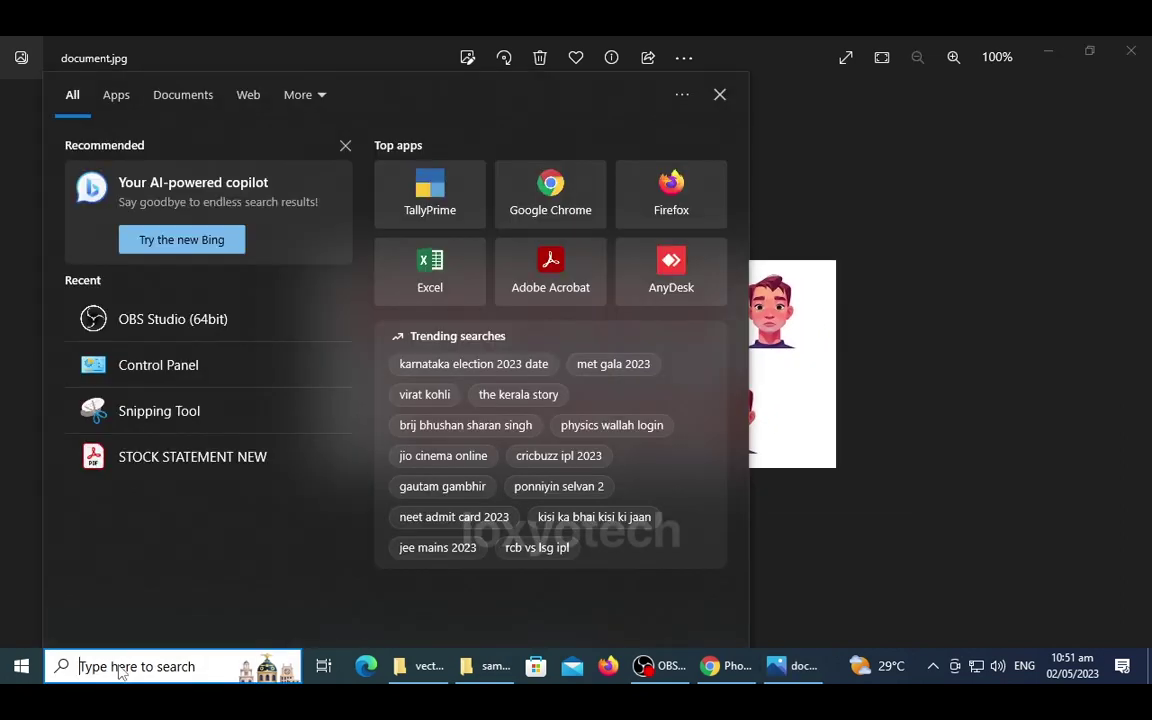
Launch Snipping Tool from a 'snipp' search and move its window aside.
type("snipp")
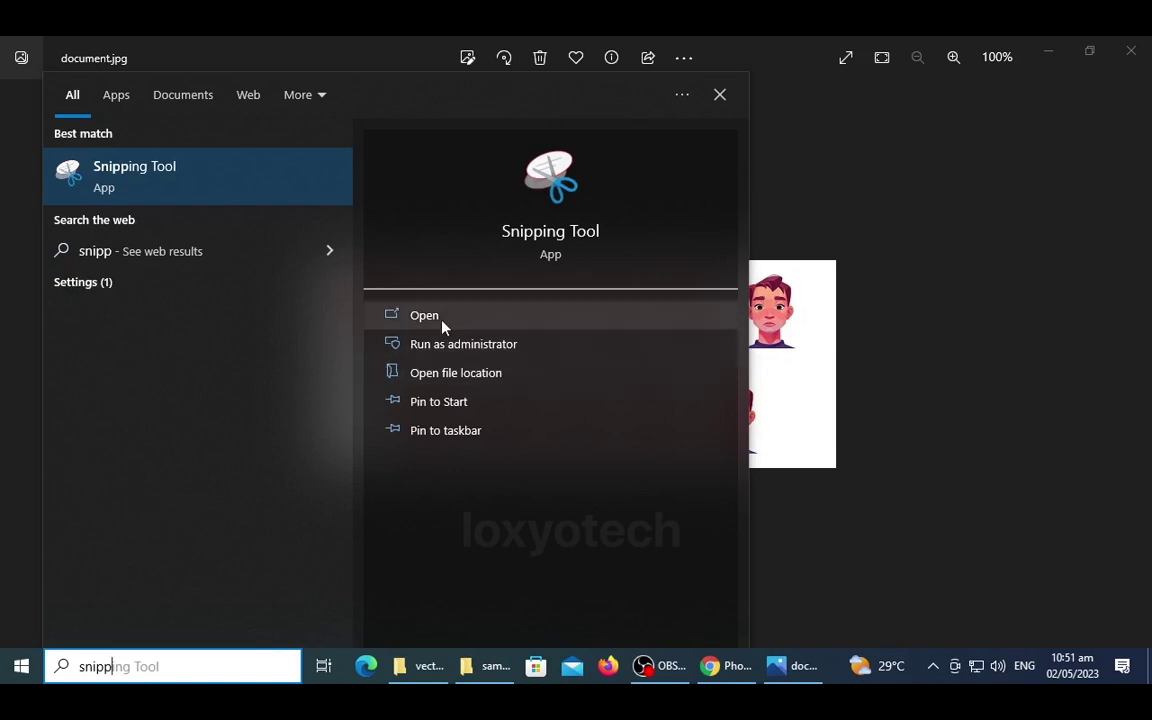
left_click(440, 318)
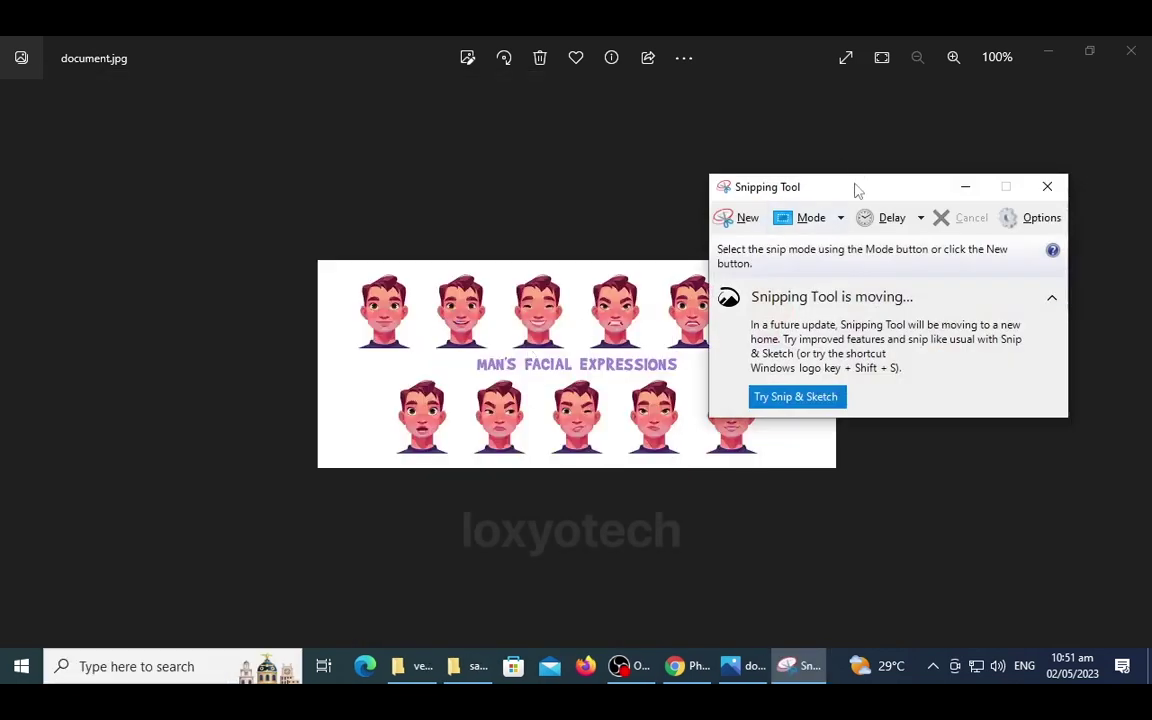
left_click_drag(858, 189, 952, 183)
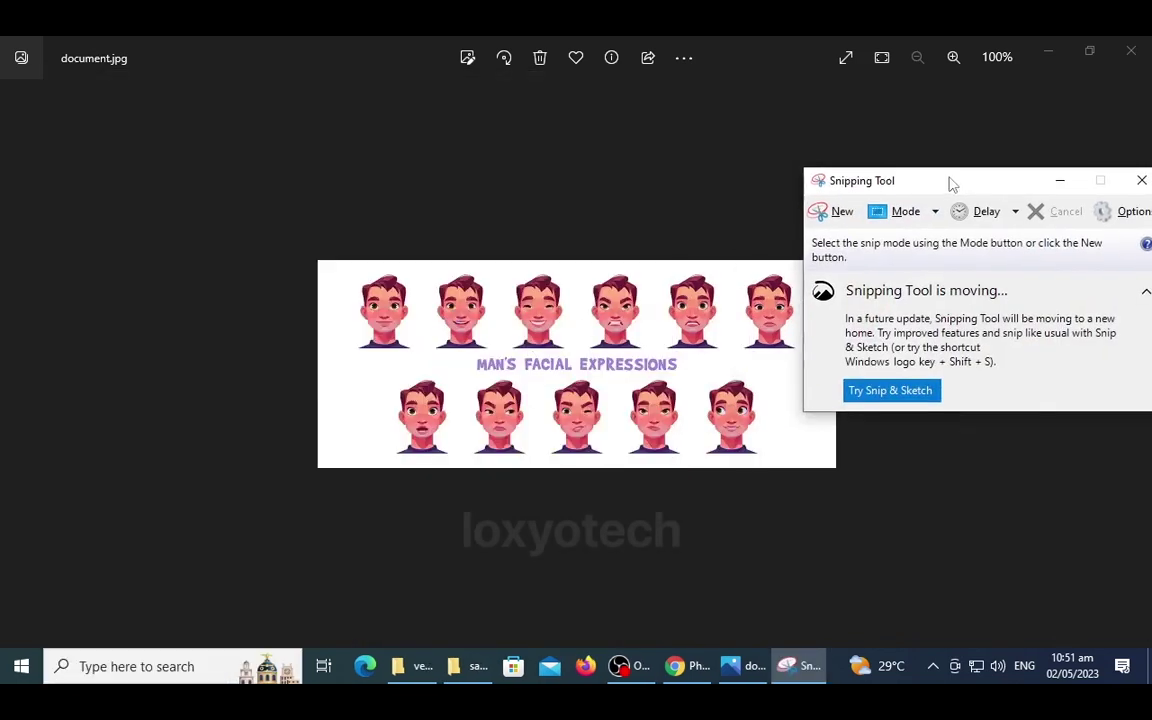
Snip the first face of the expressions image and save it as Capture 1.
left_click(828, 212)
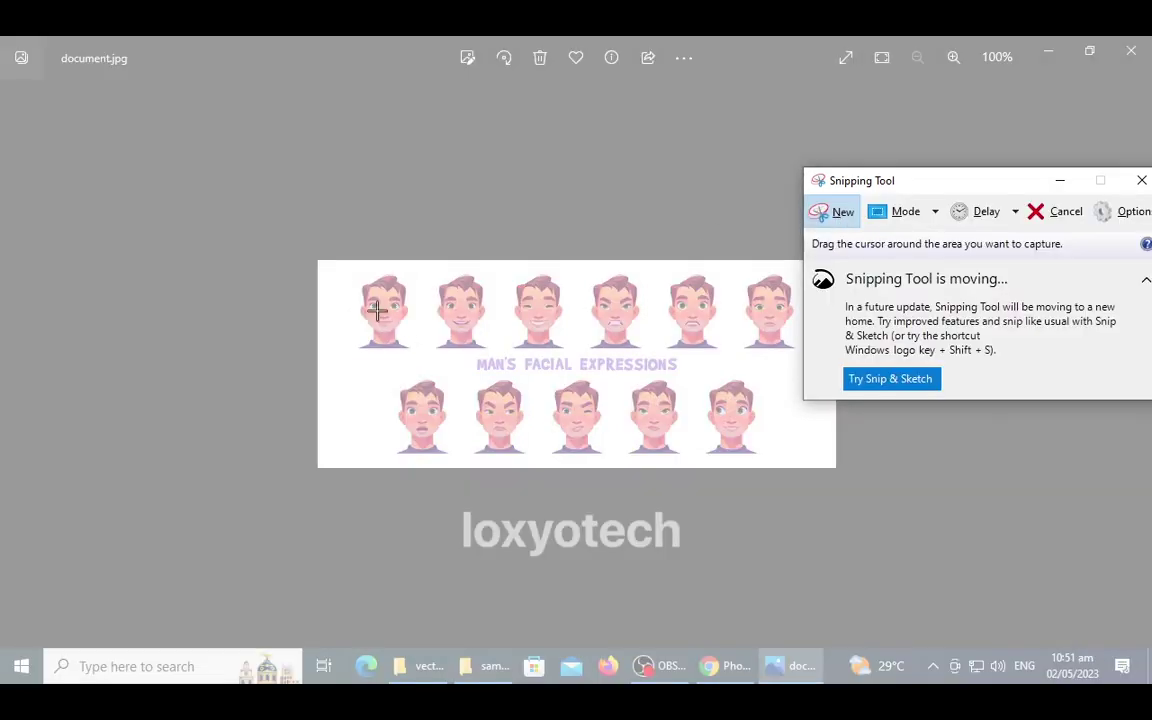
mouse_move(349, 273)
left_mouse_down()
mouse_move(369, 327)
mouse_move(424, 352)
left_mouse_up()
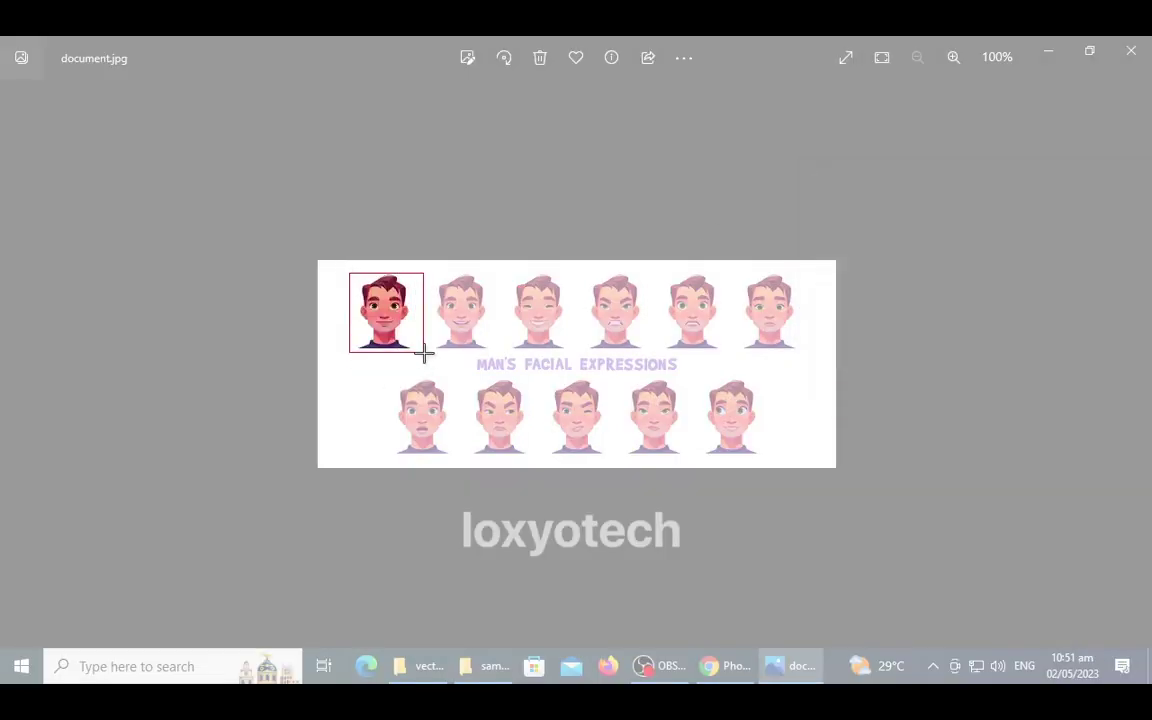
left_click_drag(424, 352, 424, 352)
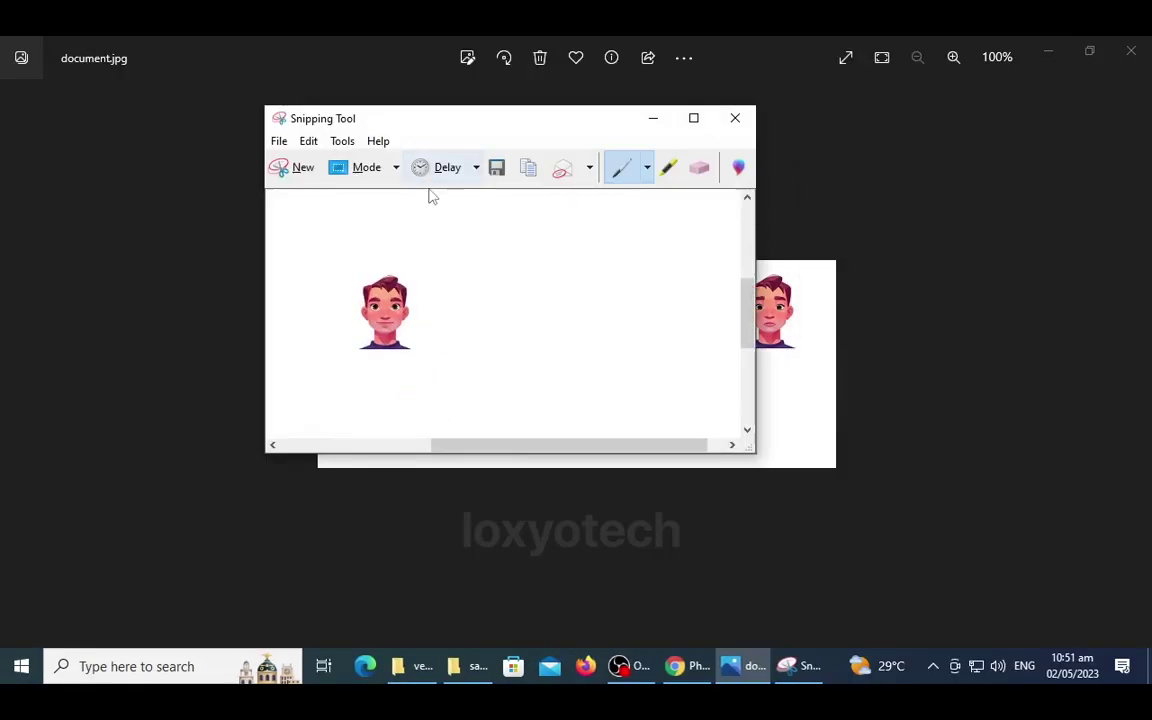
left_click(498, 168)
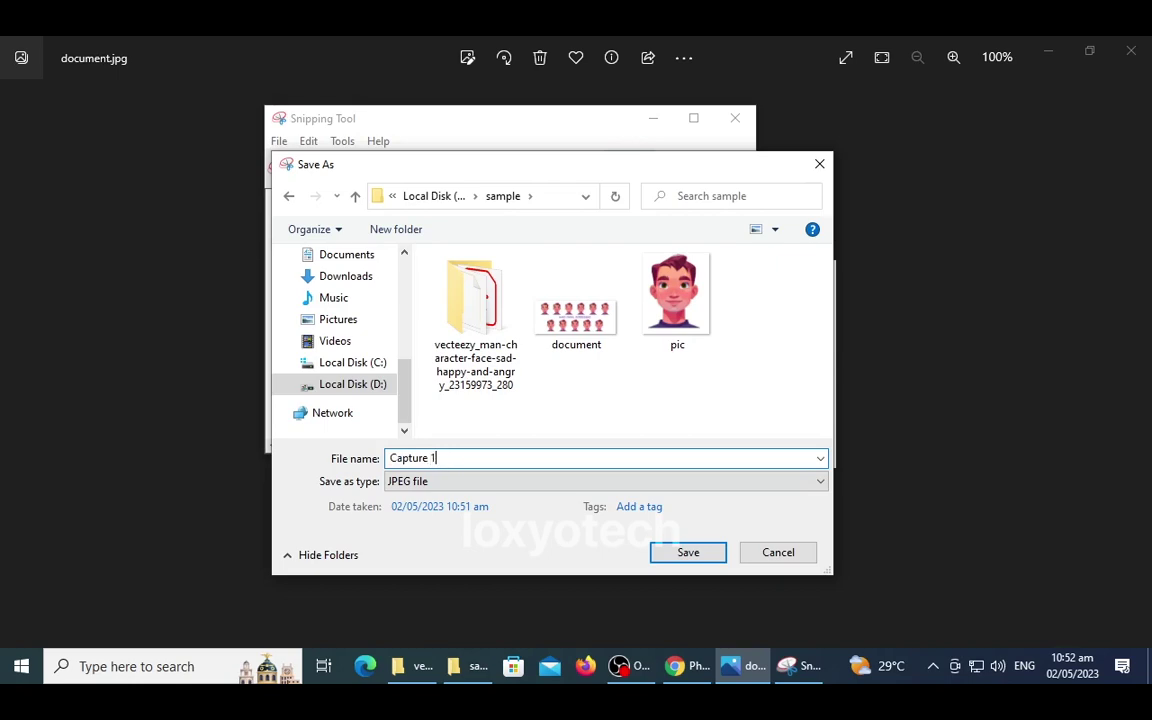
left_click(667, 552)
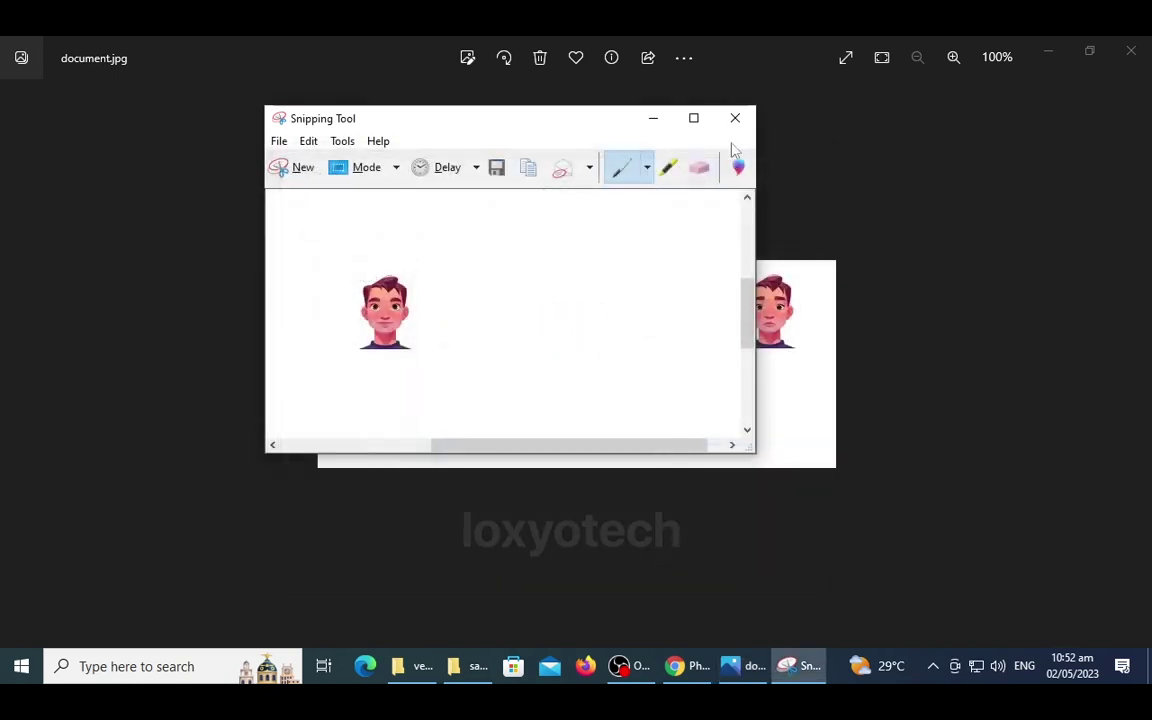
Crop the Photopea image down to a single passport photo.
left_click(735, 119)
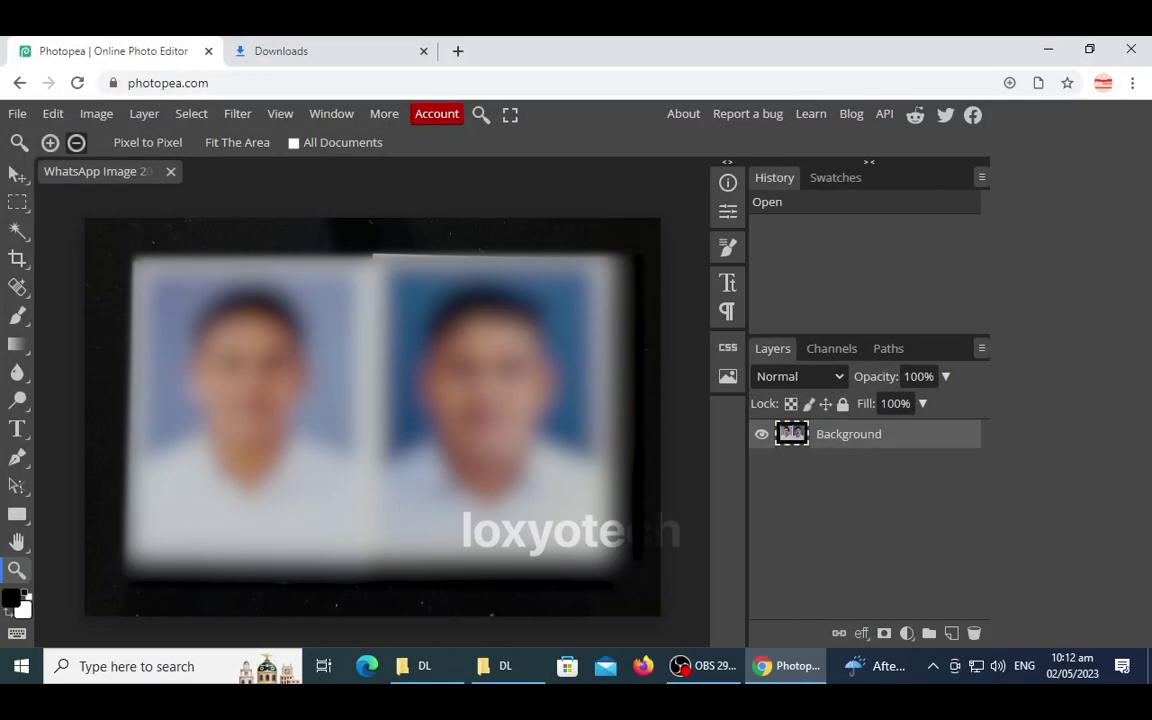
key("c")
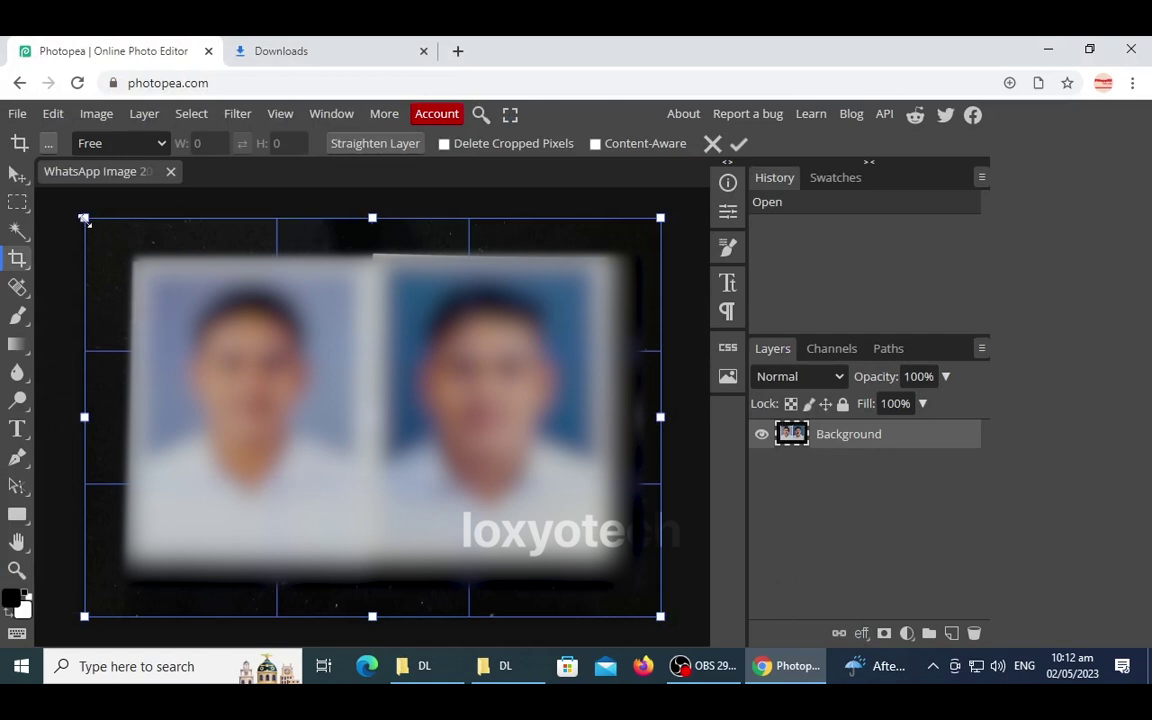
left_click_drag(85, 219, 146, 274)
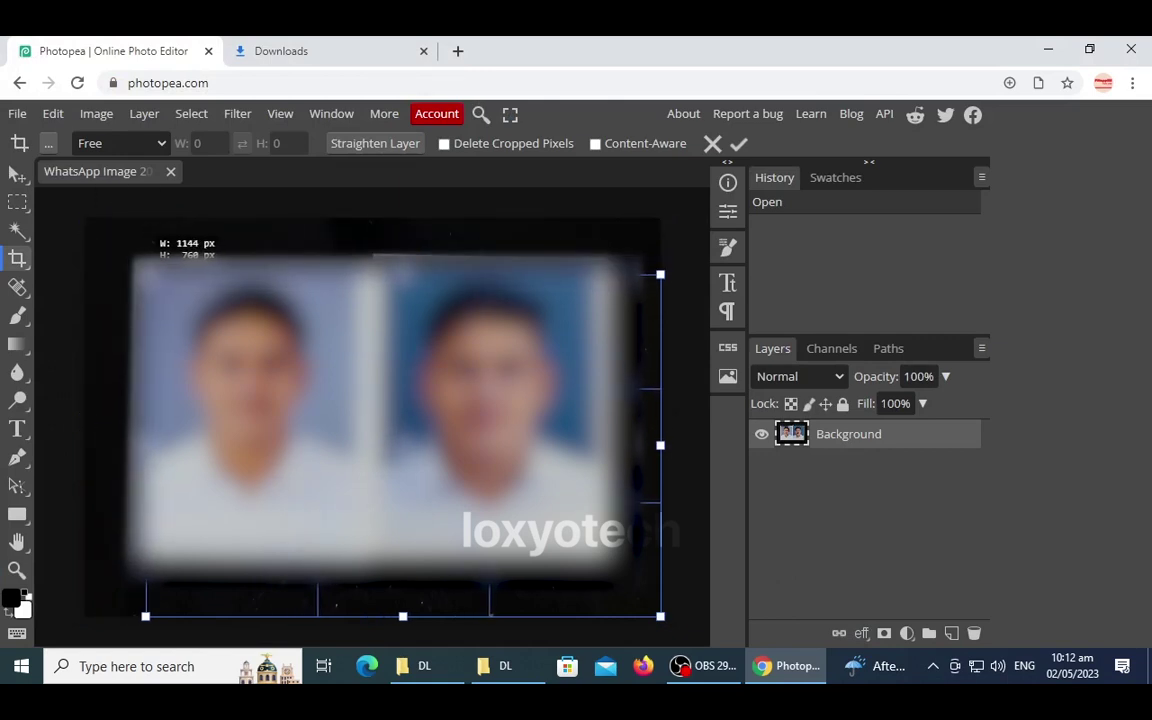
left_click_drag(403, 616, 403, 538)
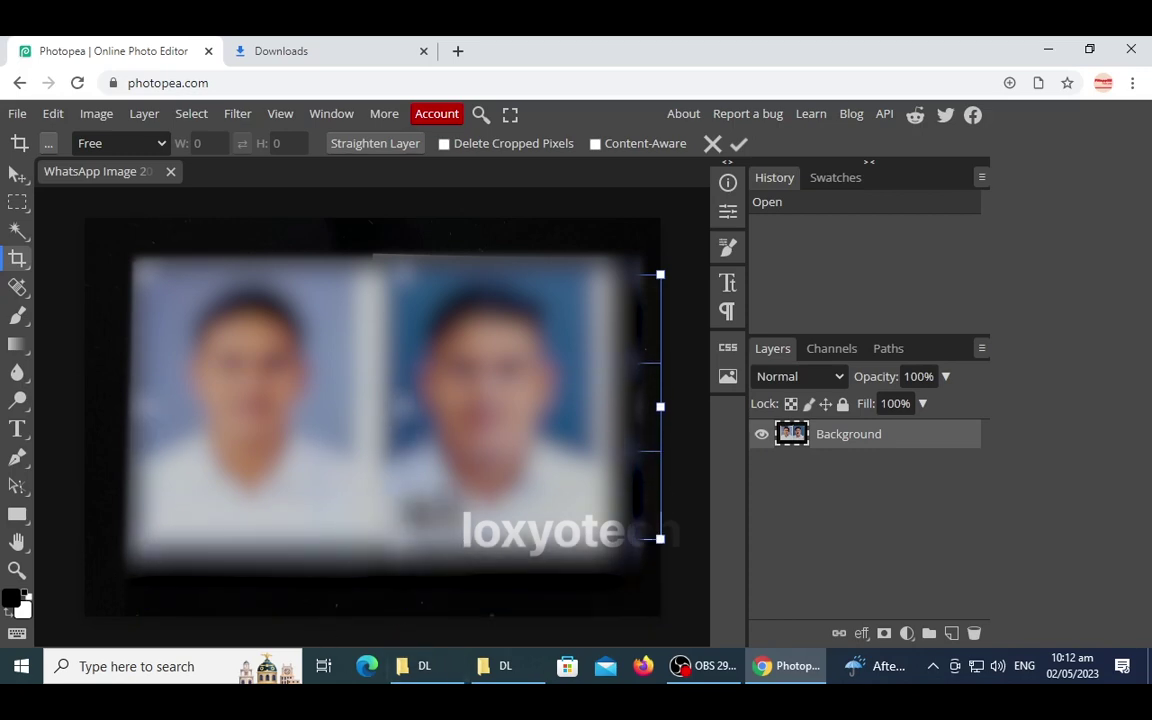
left_click_drag(660, 406, 372, 407)
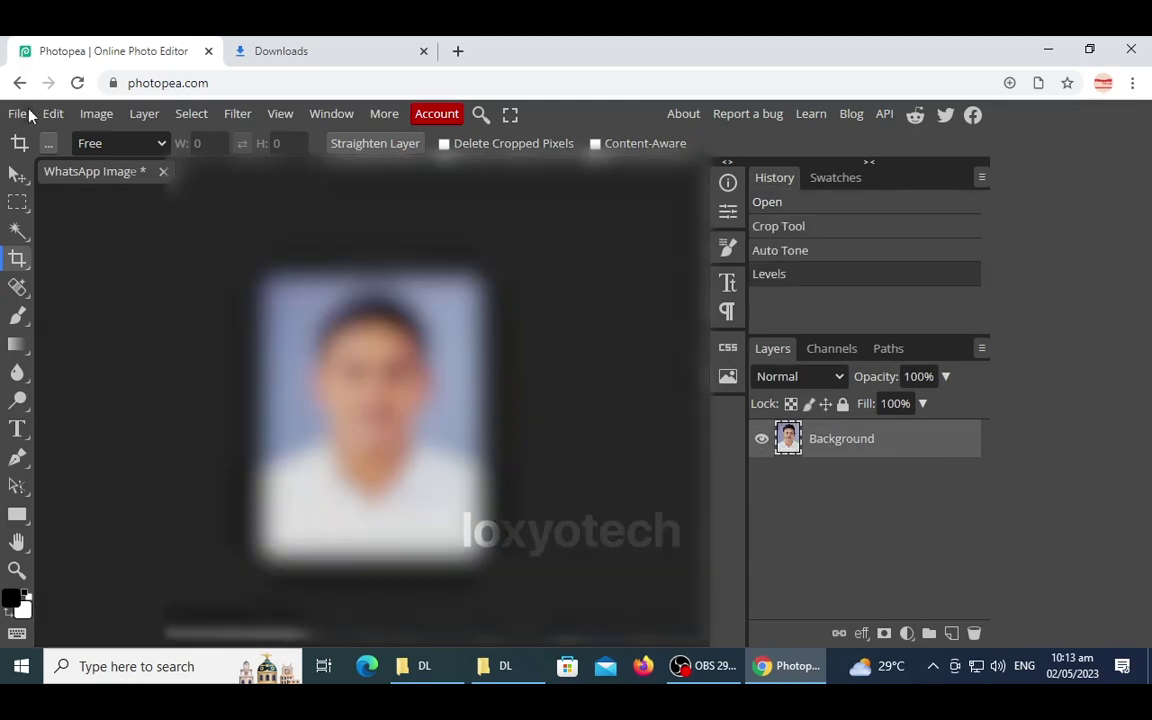
Export the cropped photo as a JPG at about 87% quality.
left_click(18, 113)
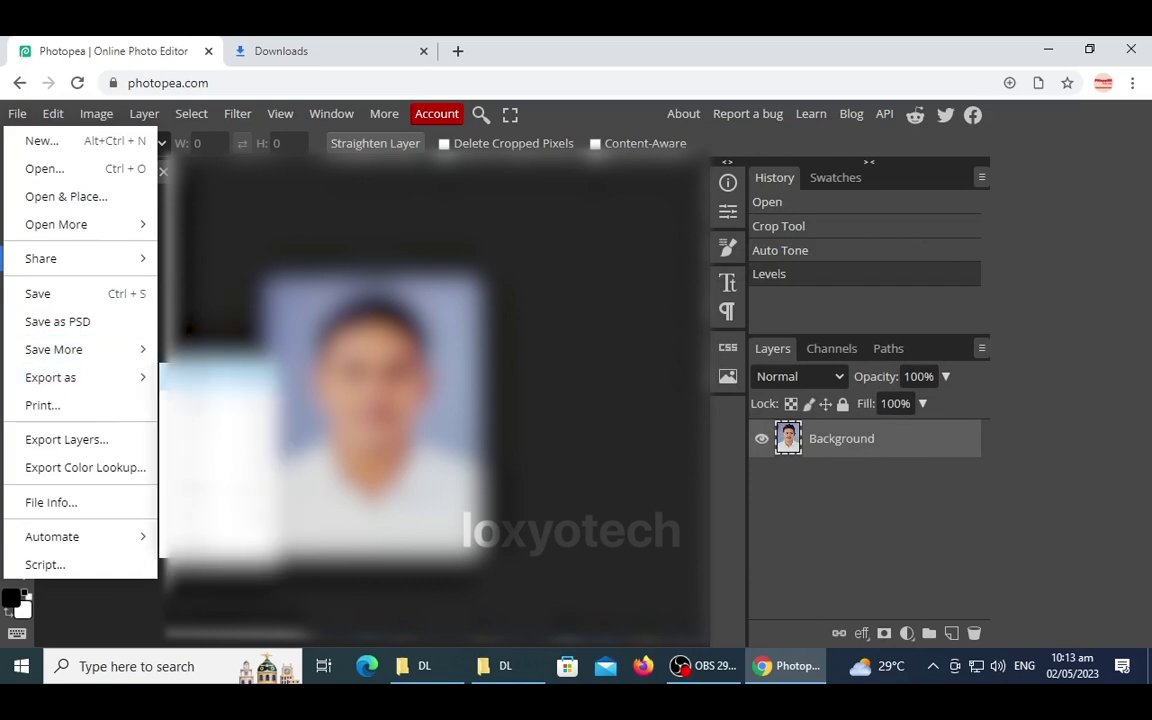
left_click(195, 405)
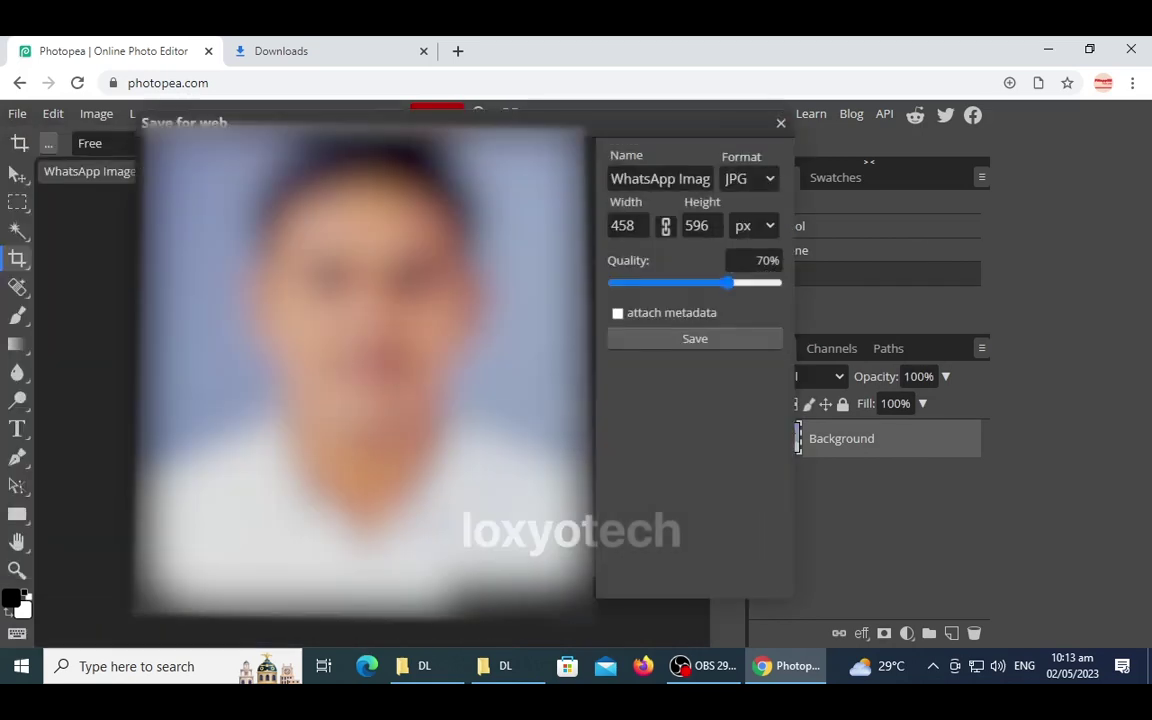
left_click_drag(731, 283, 752, 288)
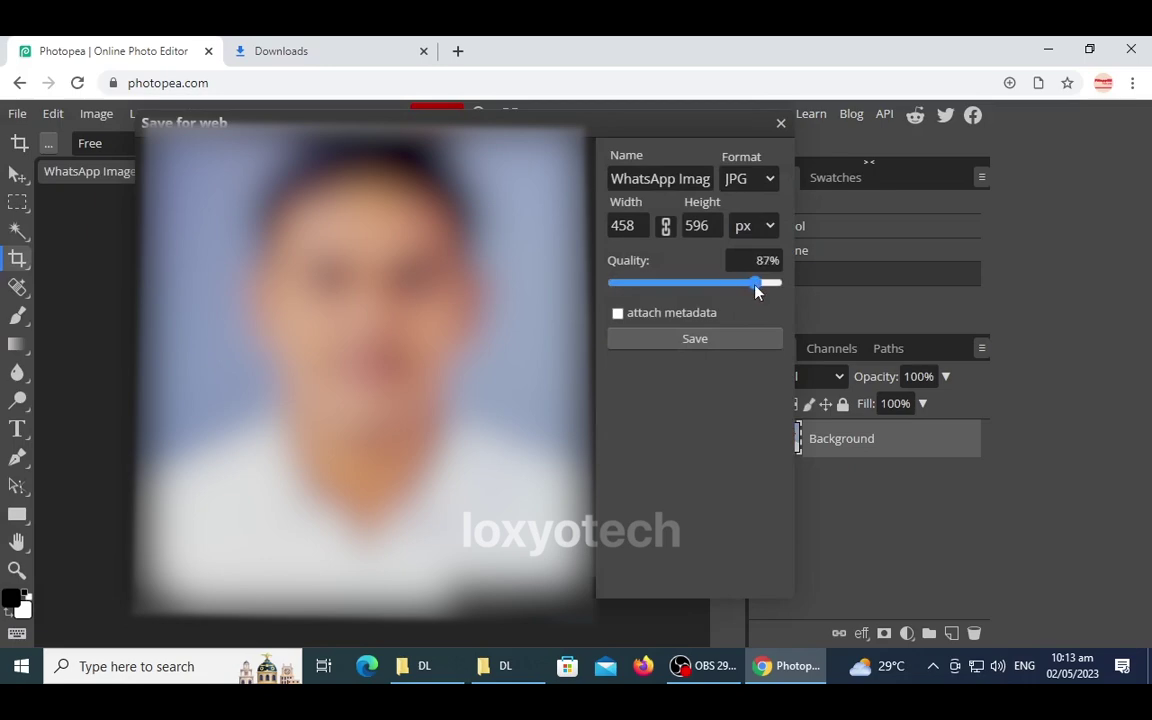
left_click(703, 340)
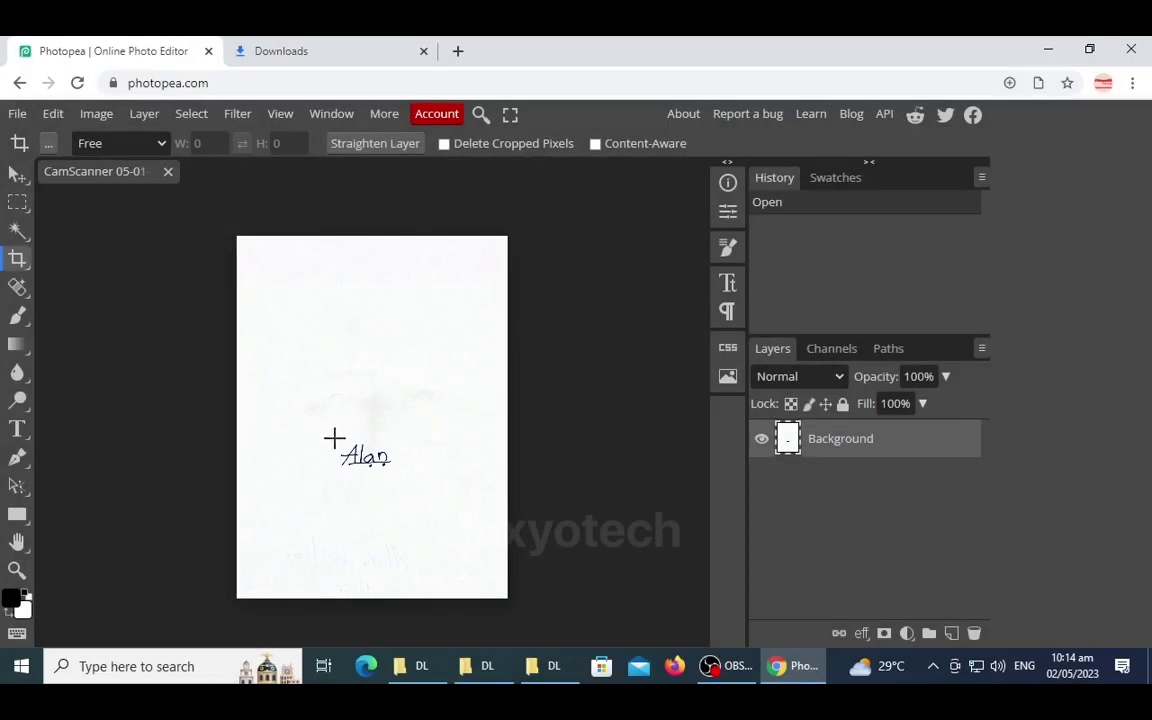
Crop the scan to the 'Alan' signature, zoom in, and start JPG export at 584×369 px.
left_click_drag(334, 438, 402, 477)
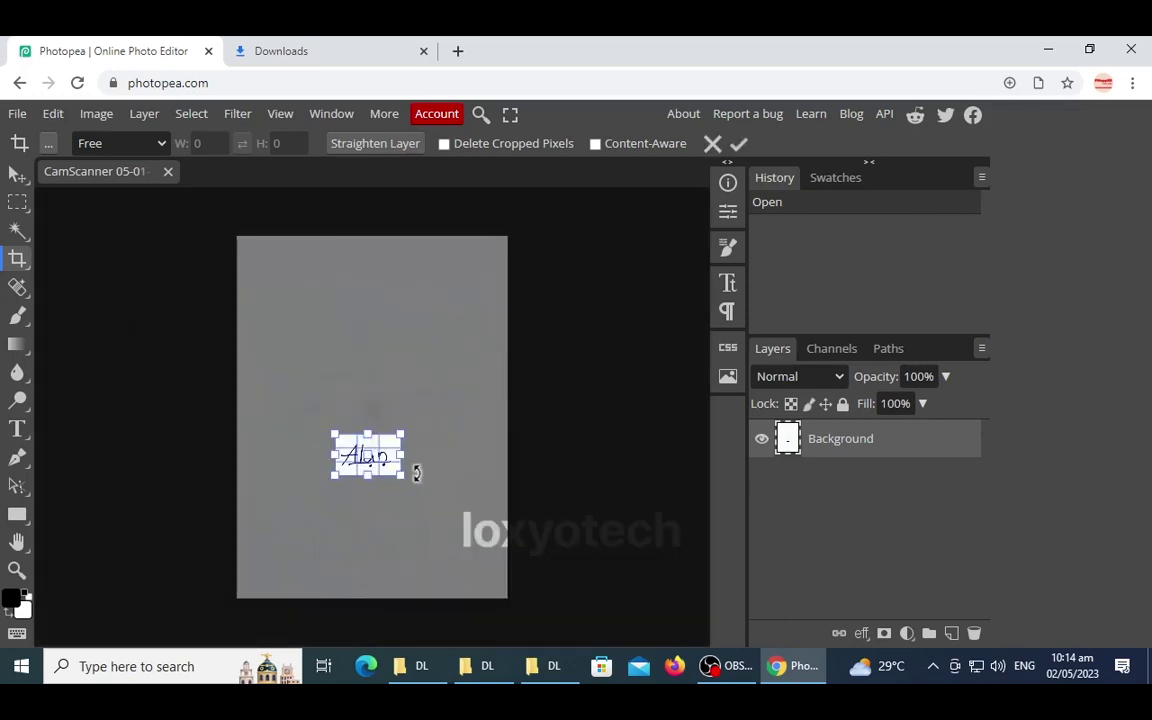
key("Return")
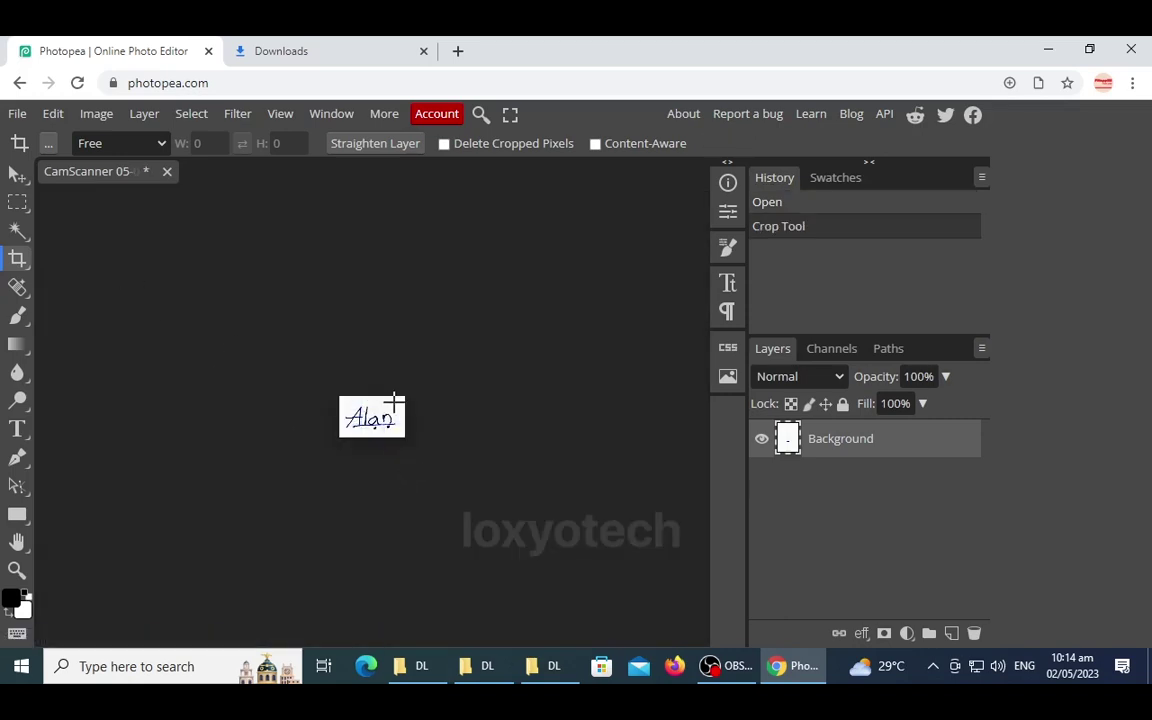
key("z")
left_click(384, 430)
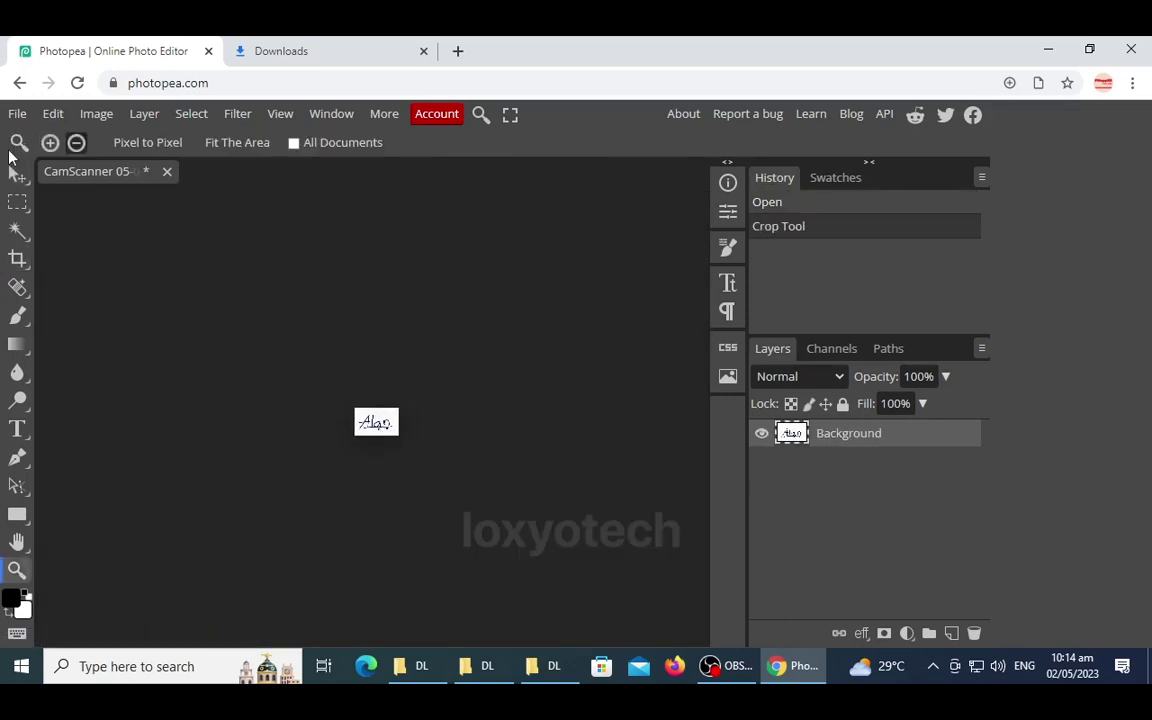
left_click(50, 142)
left_click(396, 428)
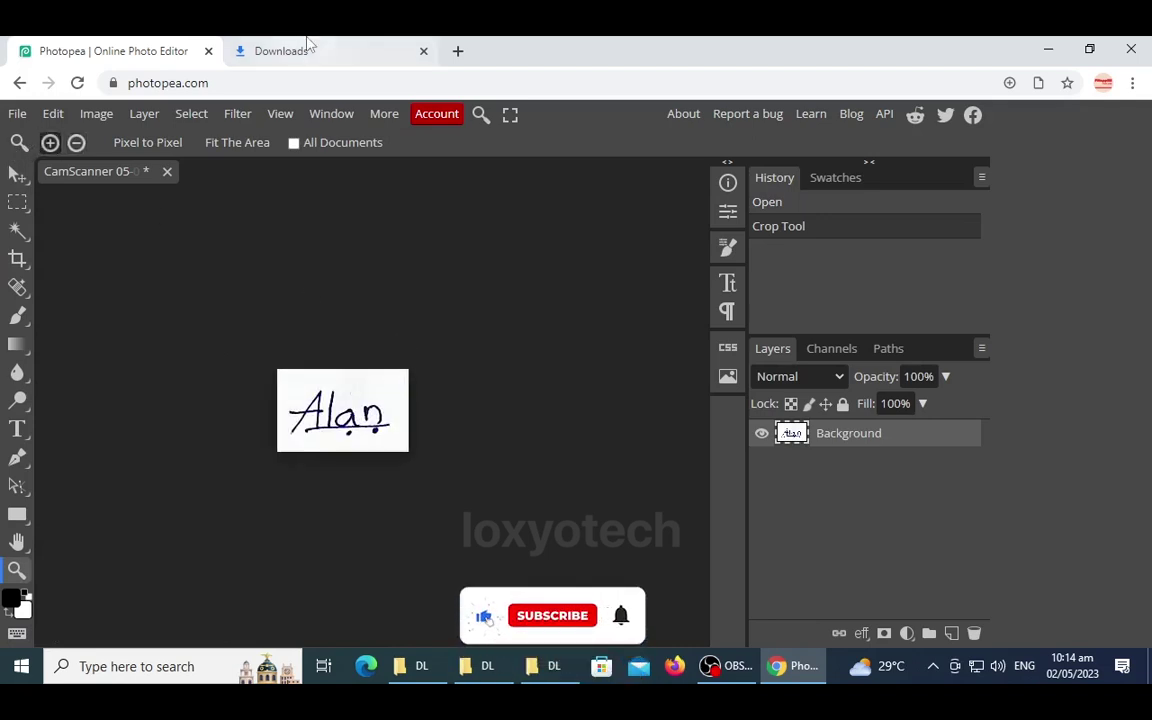
left_click(18, 114)
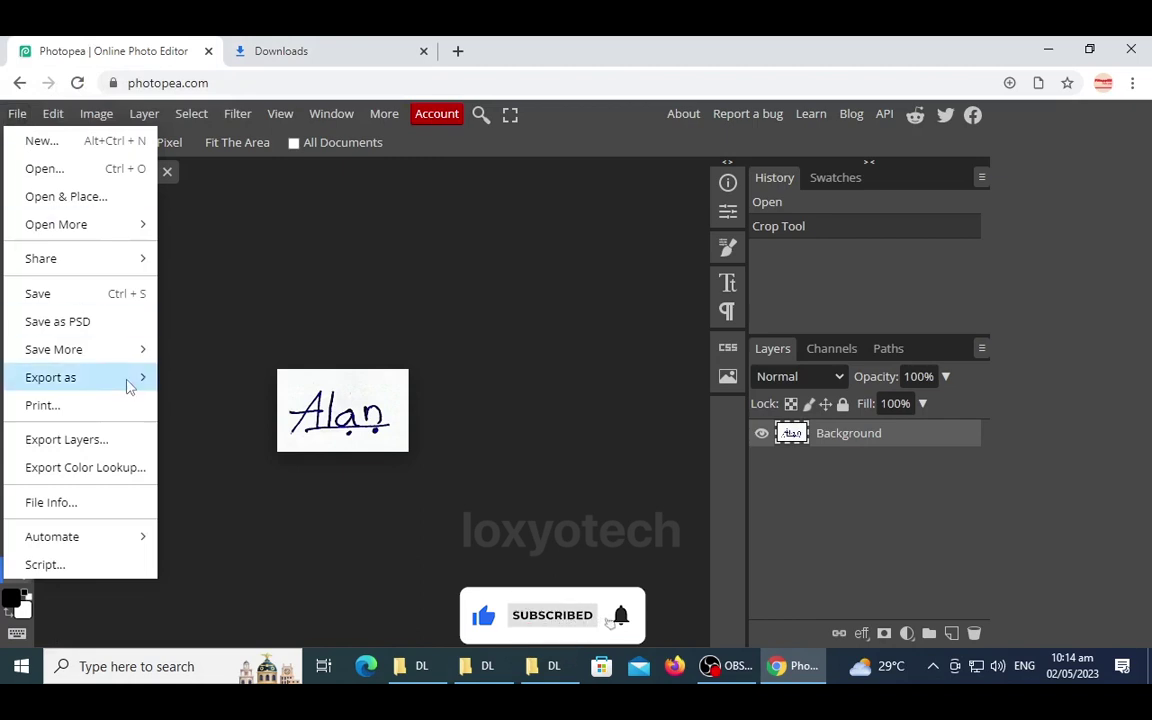
mouse_move(50, 377)
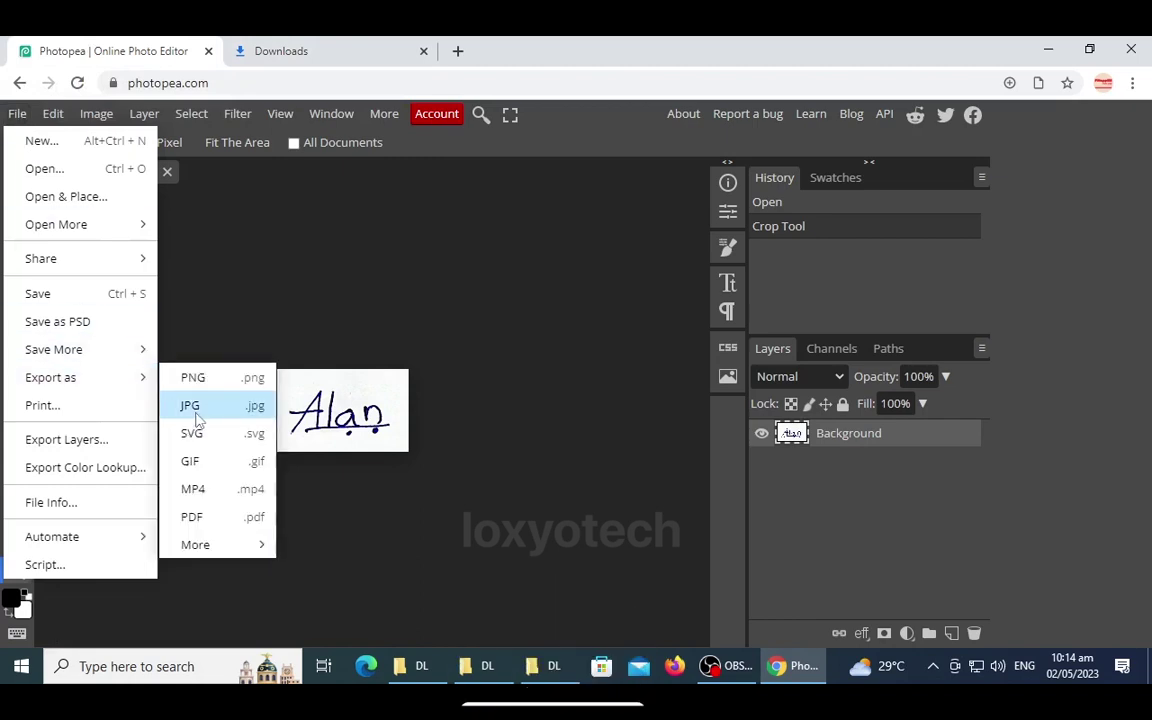
left_click(195, 405)
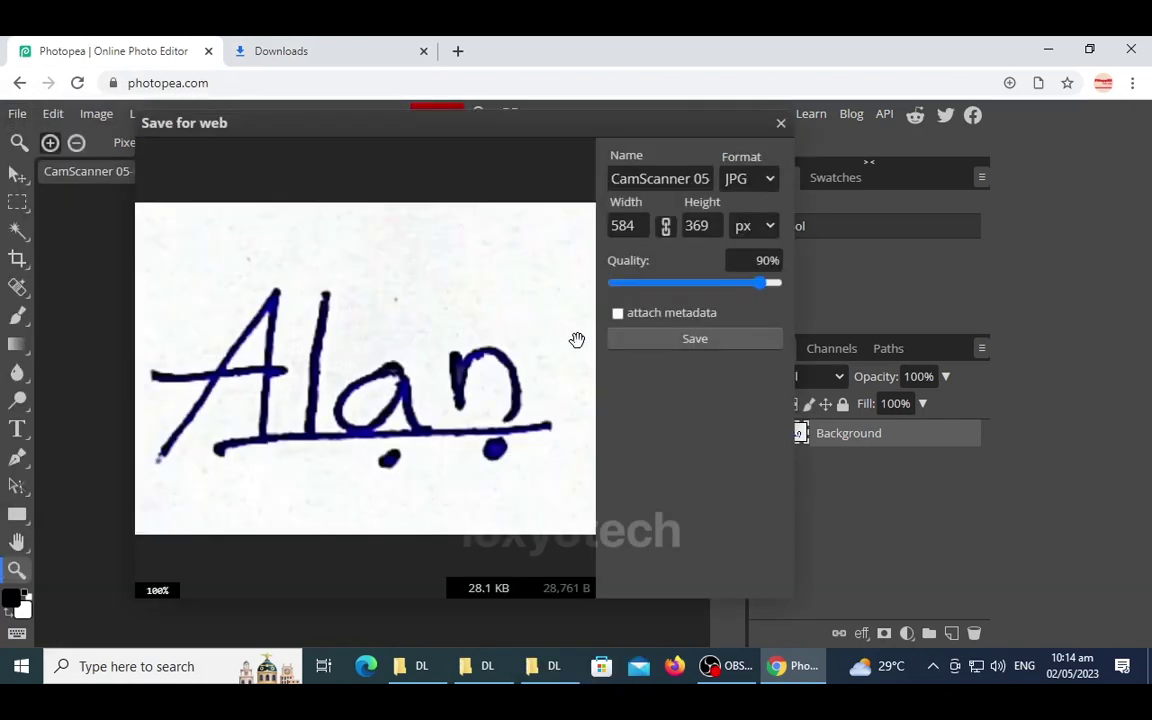
Download the signature JPG, then open the pic photo in Paint.
left_click(699, 341)
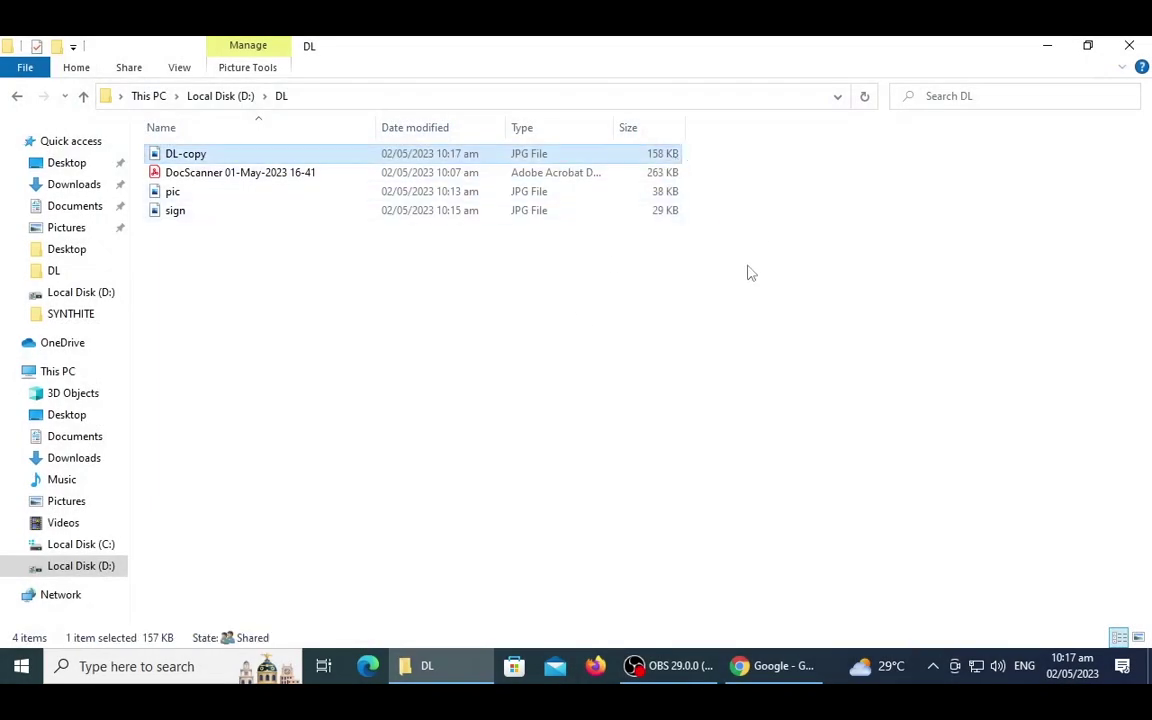
left_click(748, 272)
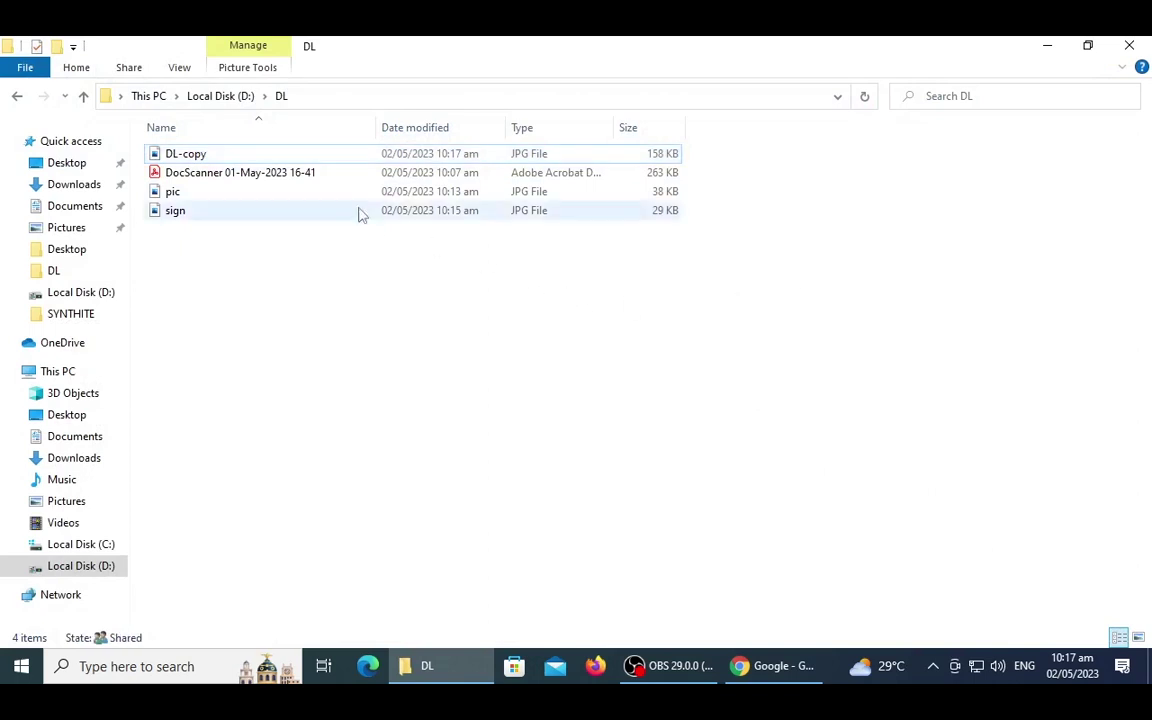
right_click(212, 196)
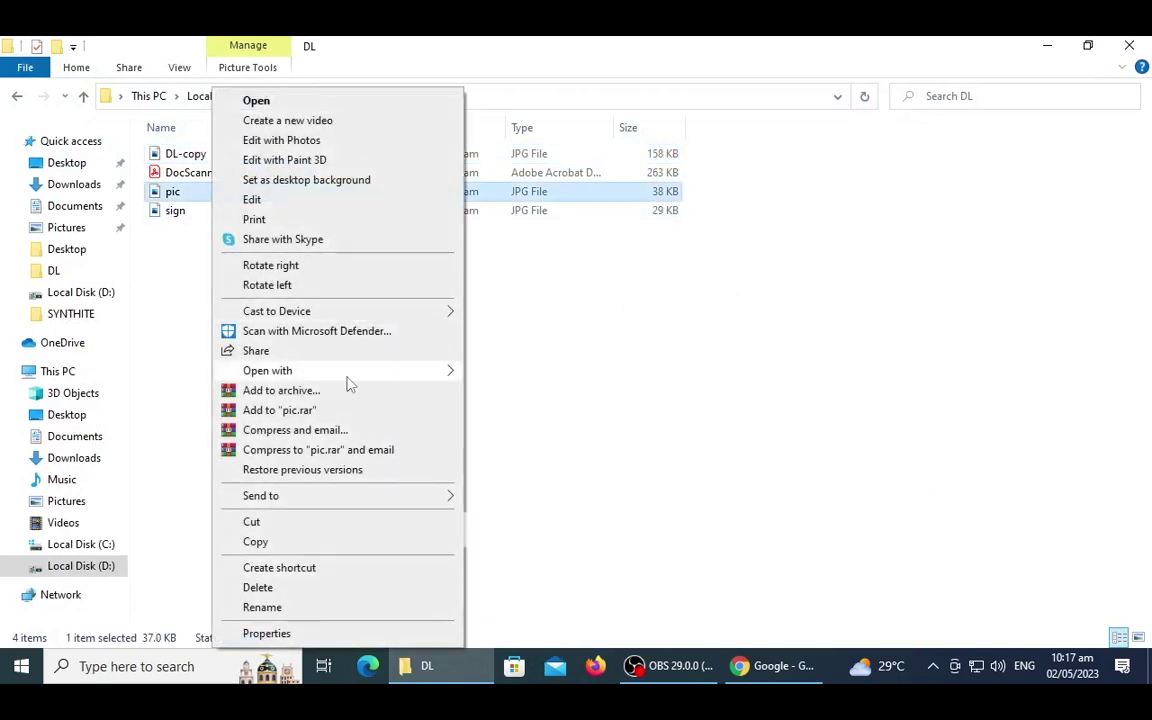
mouse_move(267, 371)
left_click(506, 373)
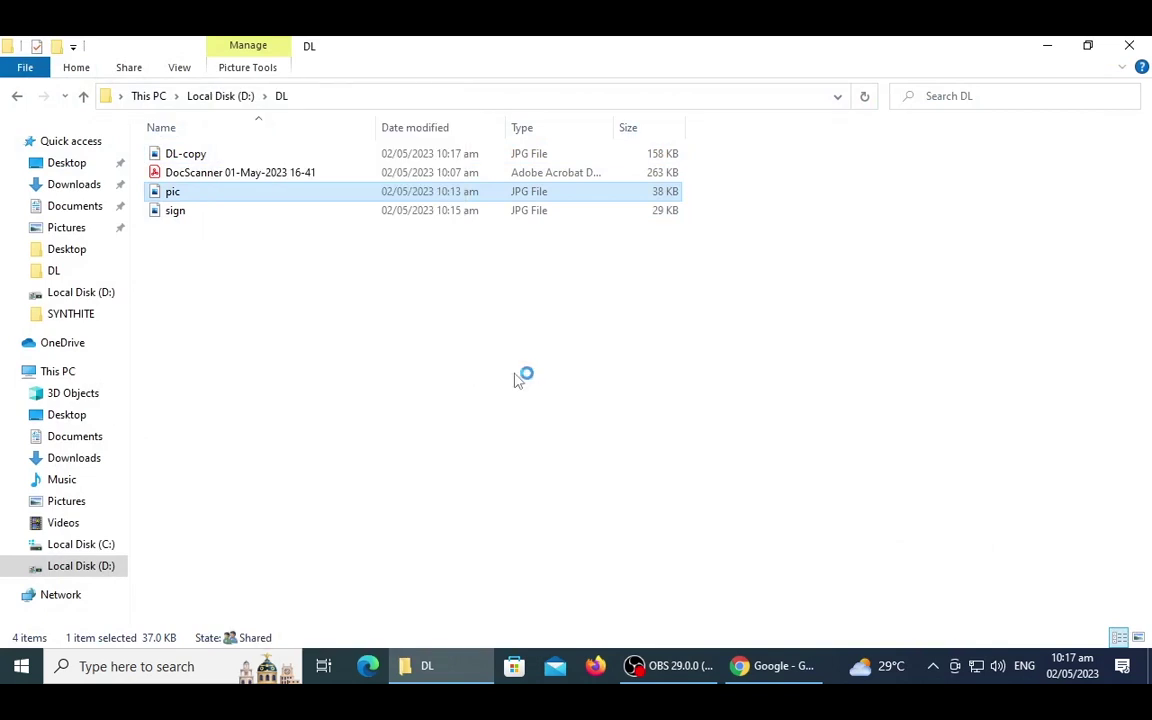
Resize pic to 50% (229×298 px) and save it, cutting it to 21 KB.
left_click(171, 112)
left_click(230, 206)
double_click(212, 206)
type("50")
key("Return")
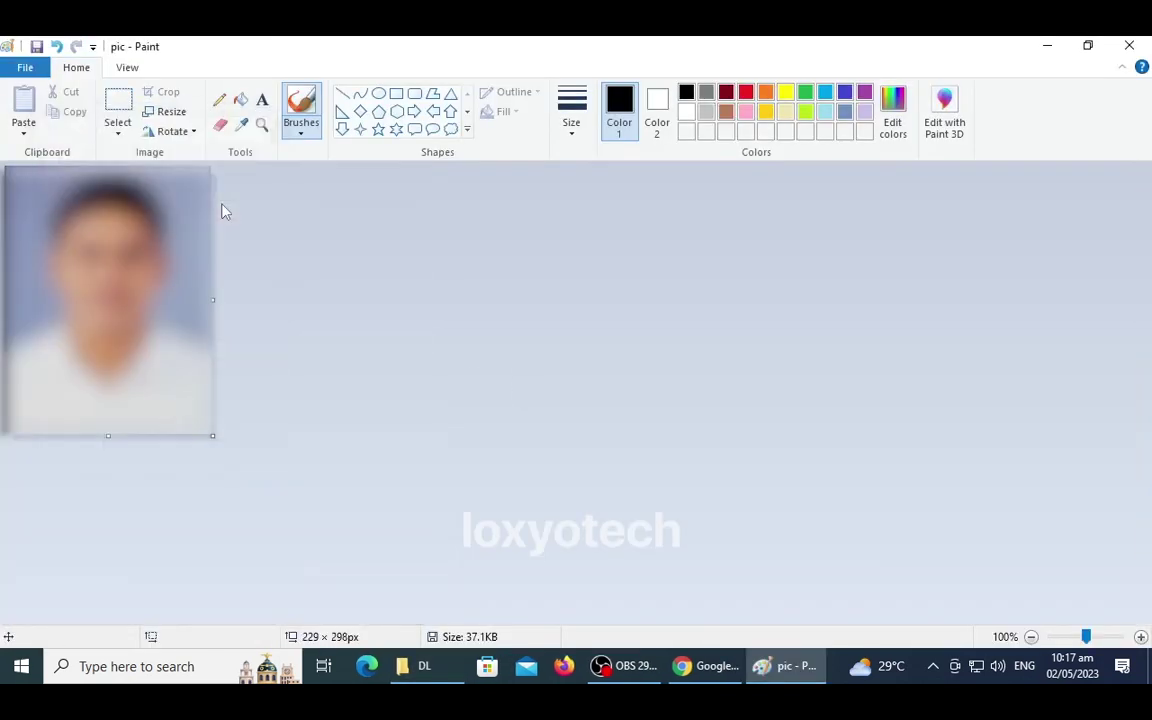
key("alt+F4")
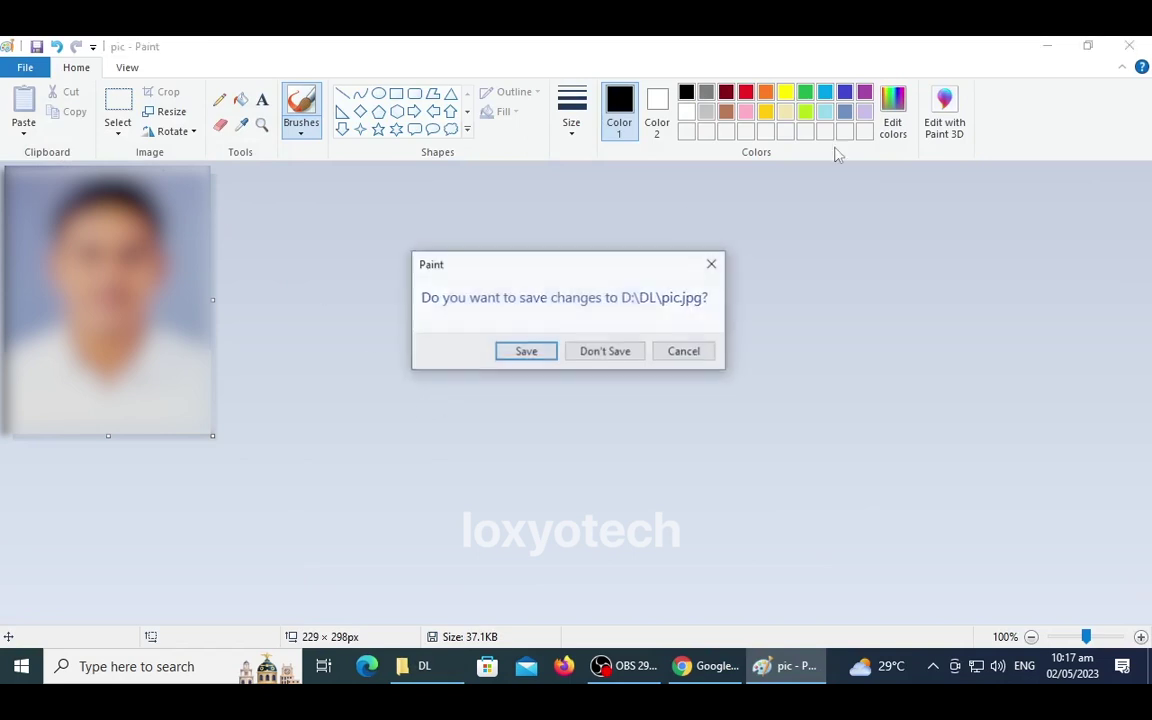
left_click(550, 352)
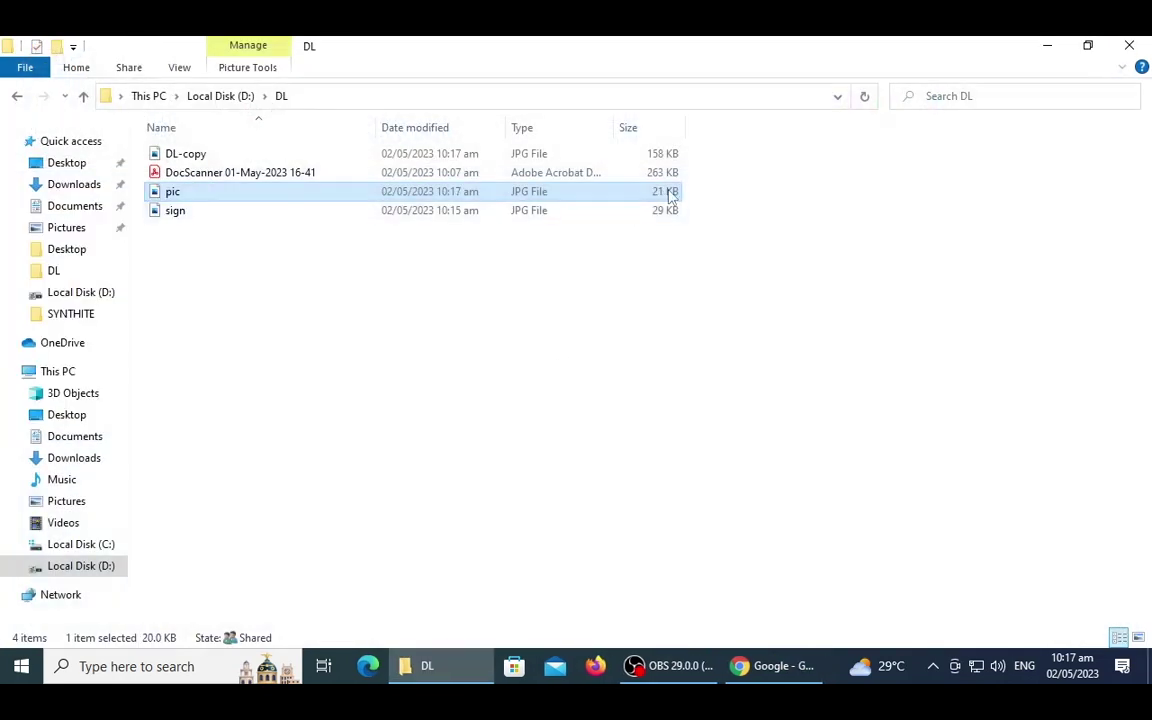
left_click(470, 211)
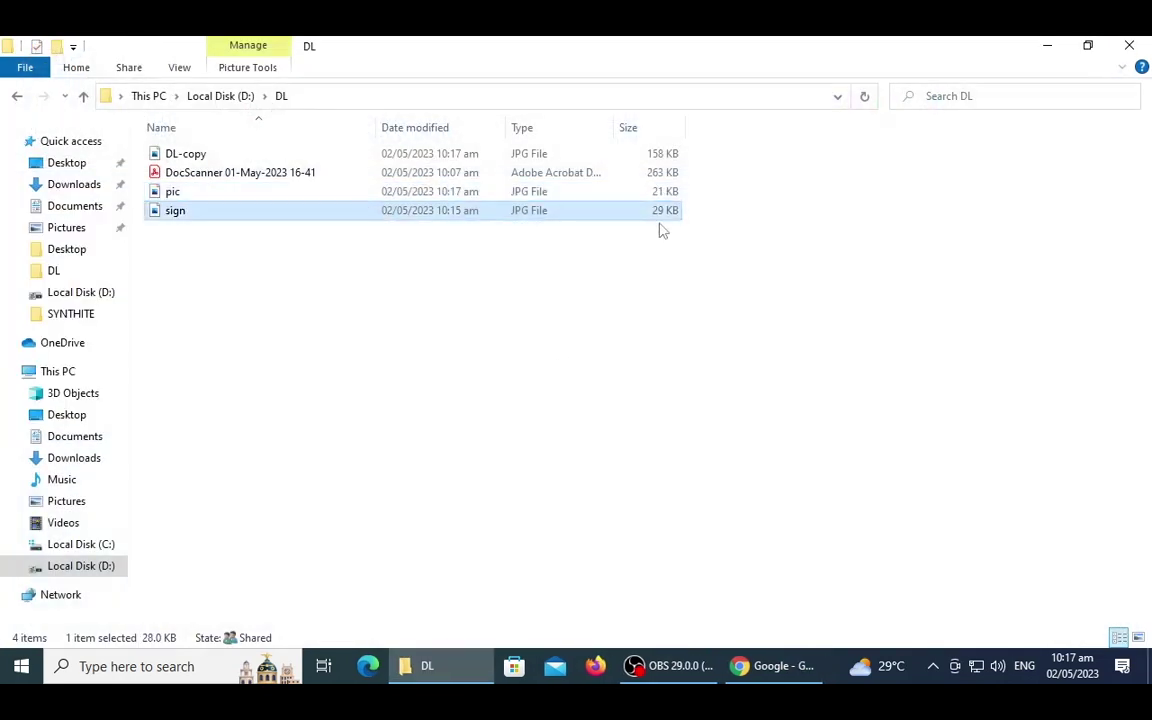
Open the sign image in Paint and halve its size.
right_click(311, 218)
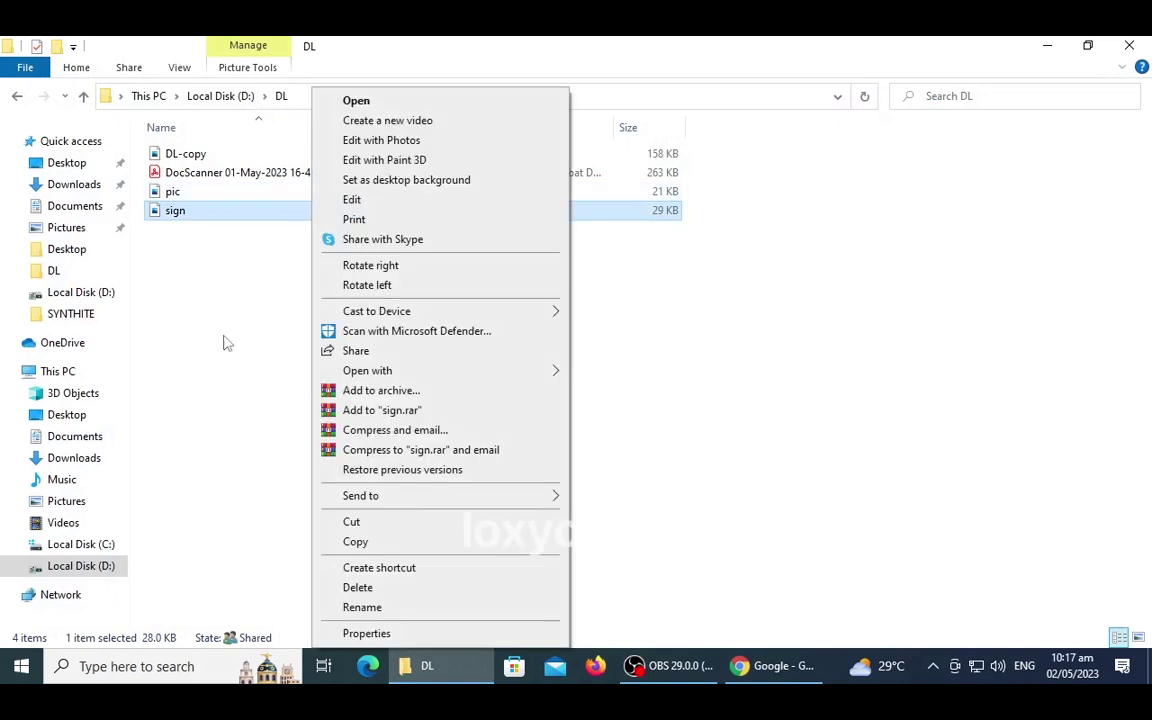
mouse_move(367, 370)
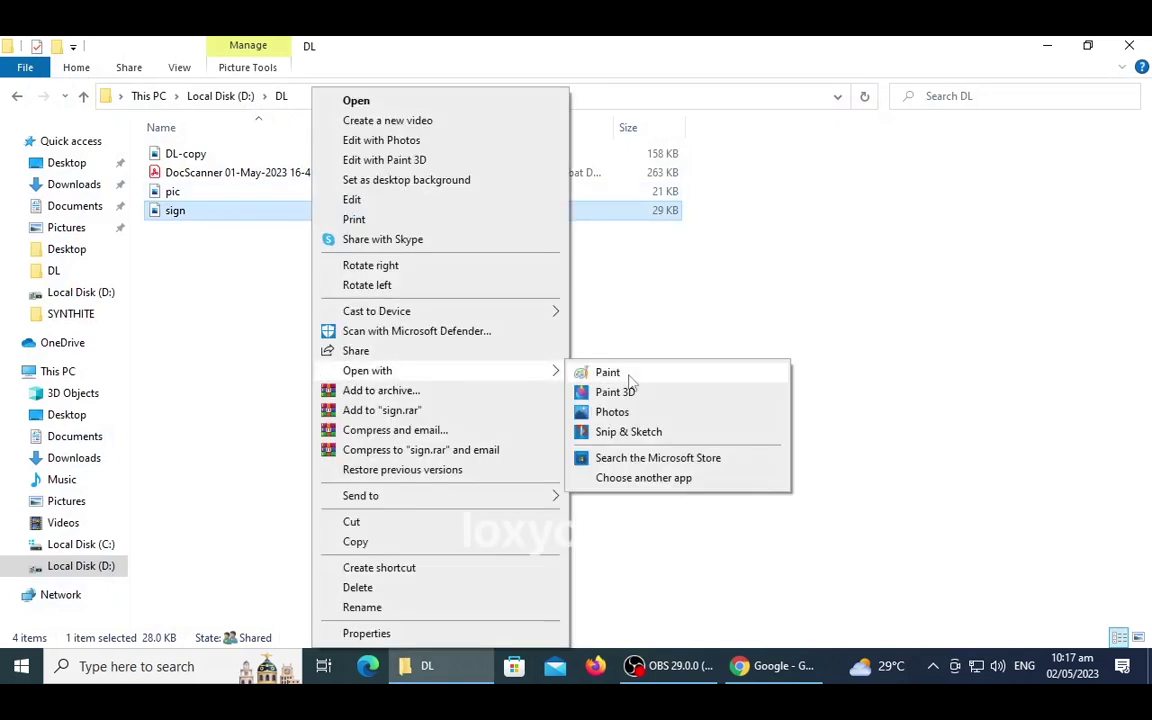
left_click(610, 373)
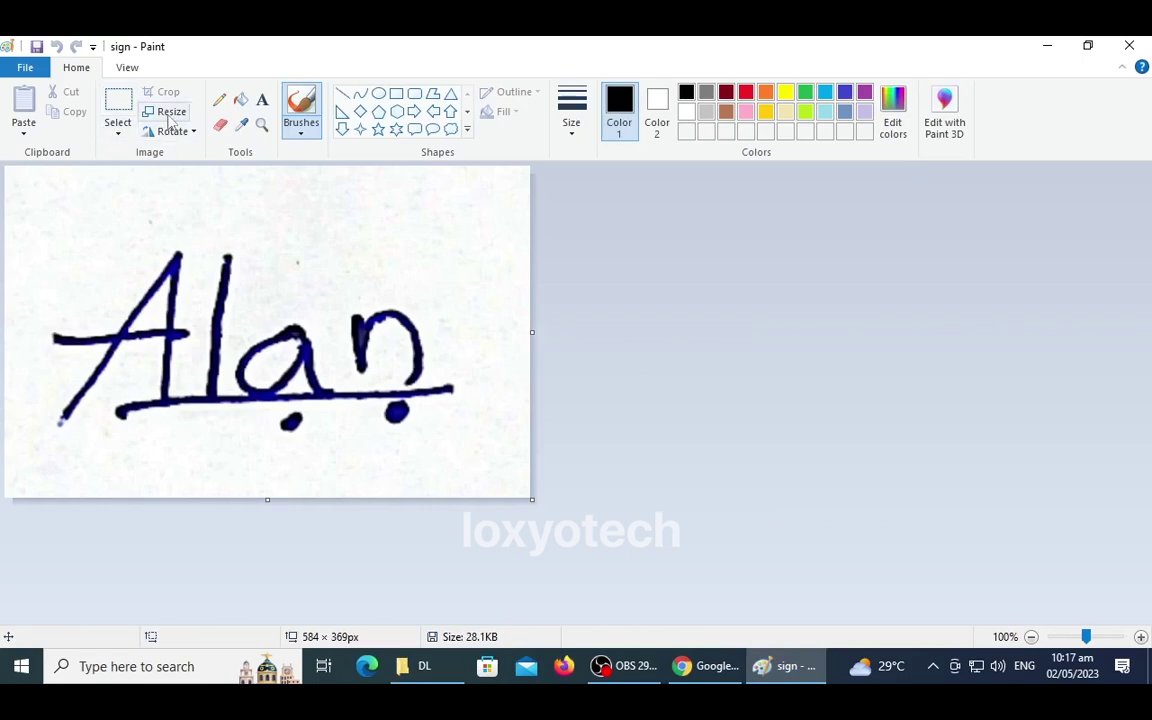
left_click(170, 114)
type("50")
key("Return")
Halve the signature again to 146×93 px and save it, now 7 KB.
left_click(163, 111)
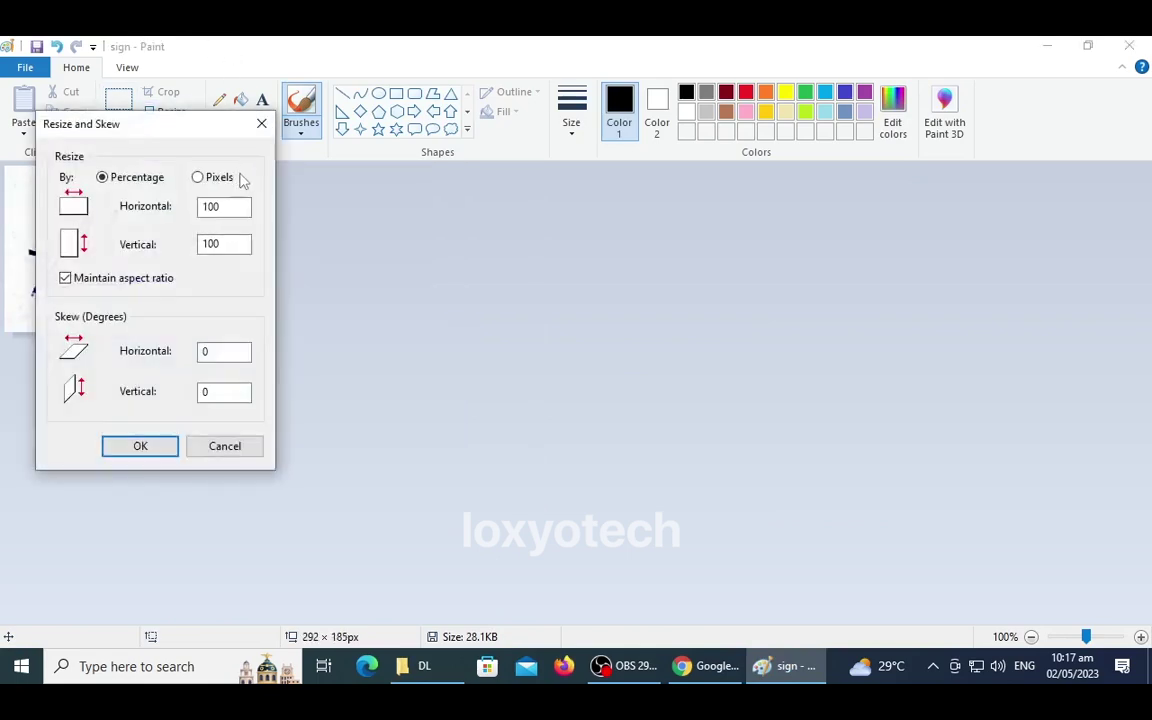
type("50")
key("Return")
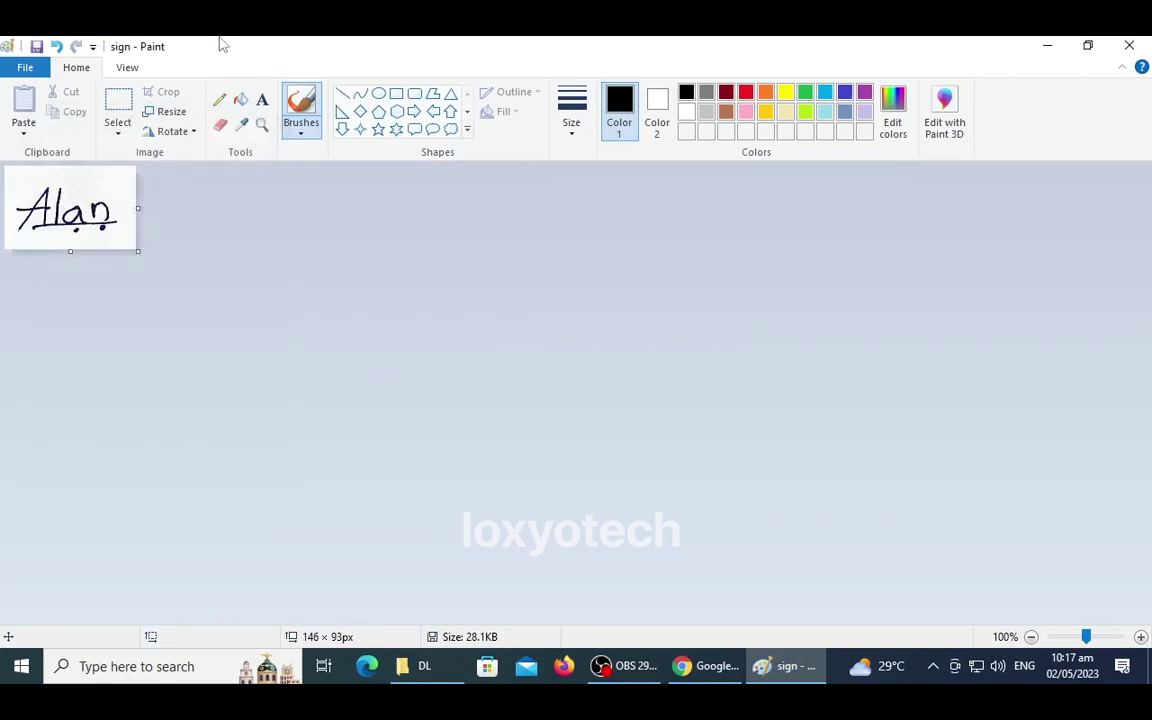
left_click(1129, 45)
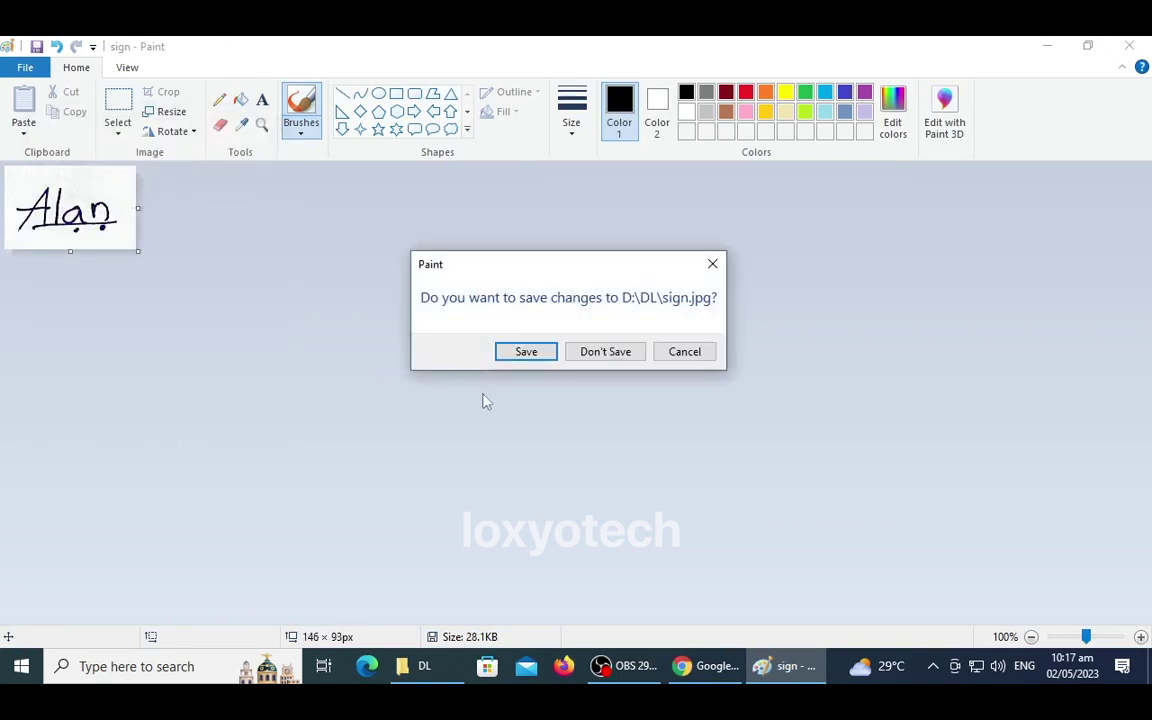
left_click(525, 352)
left_click(575, 326)
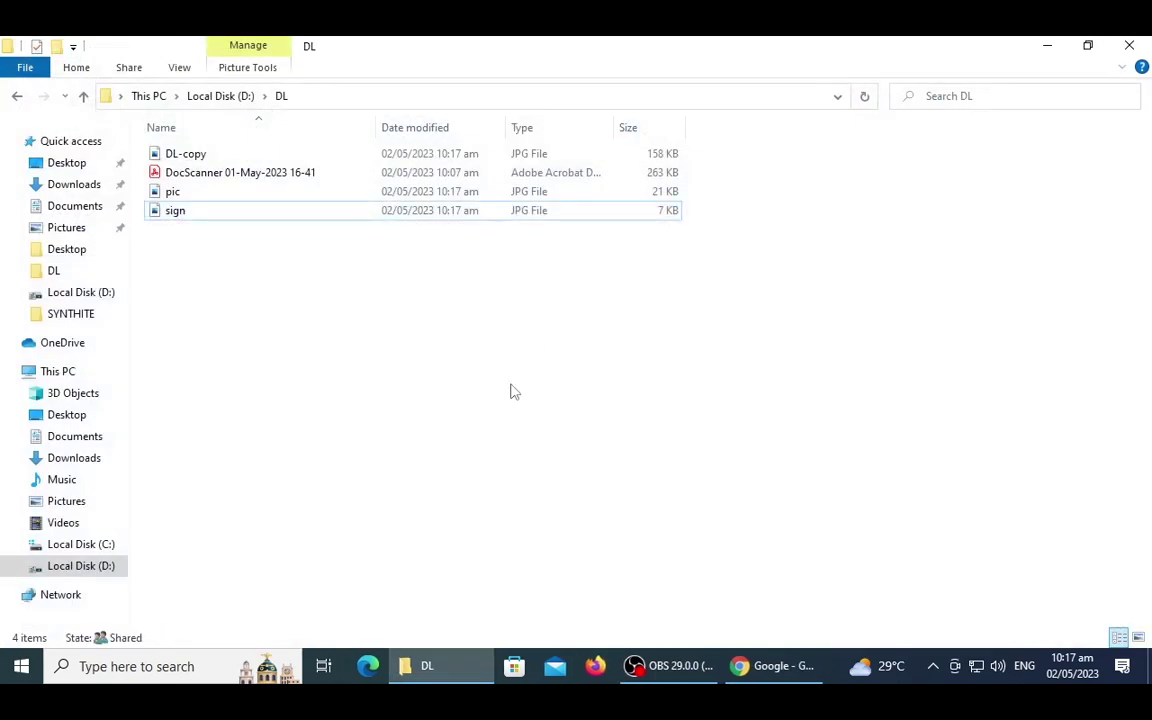